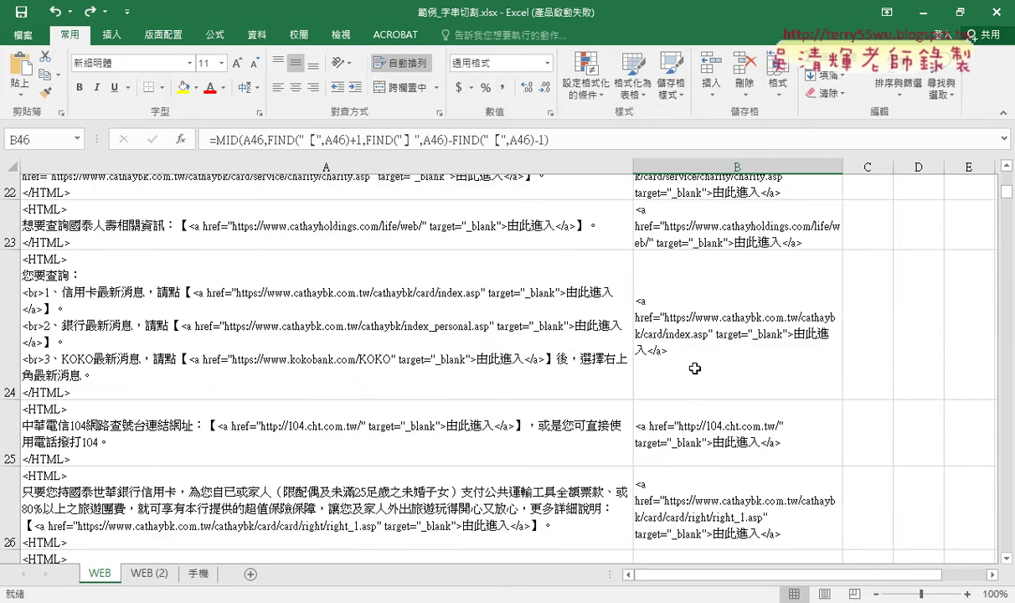
Scroll down to check column B's extracted results around rows 44–47.
scroll(697, 368, "down", 1)
scroll(697, 368, "down", 1)
scroll(697, 368, "down", 1)
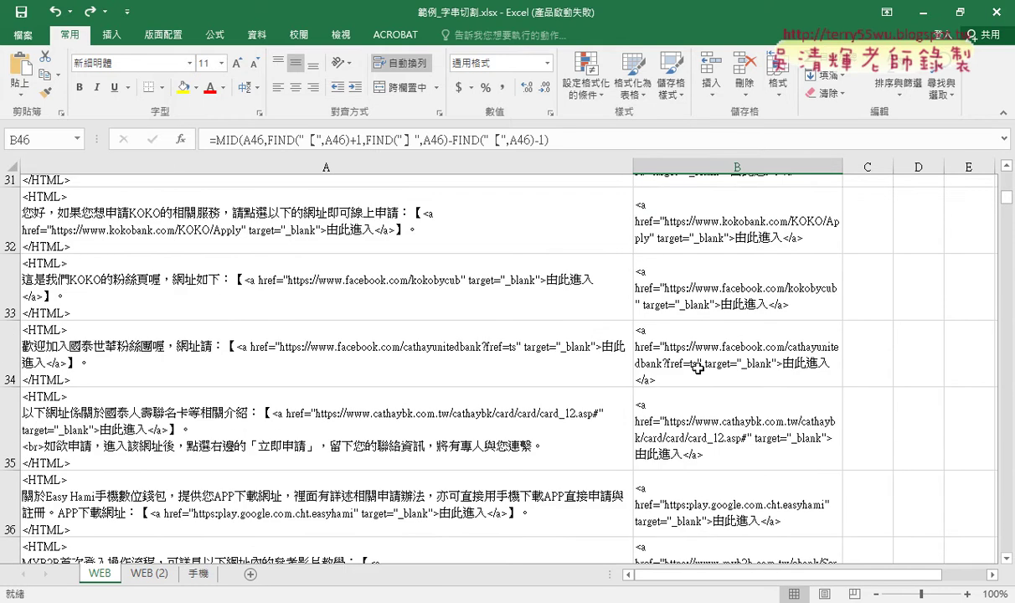
scroll(698, 368, "down", 1)
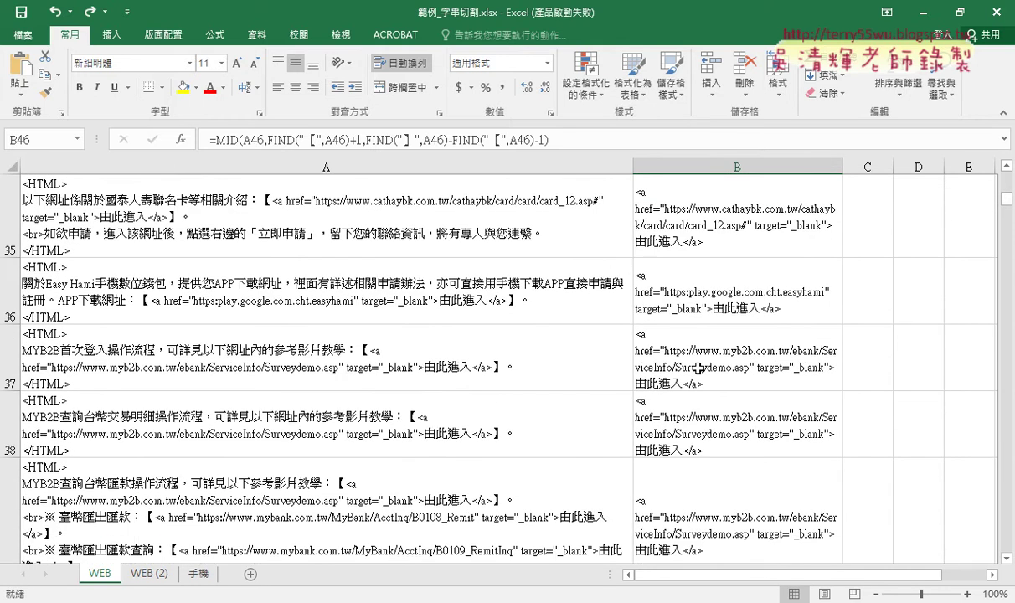
scroll(697, 368, "down", 1)
scroll(671, 462, "down", 1)
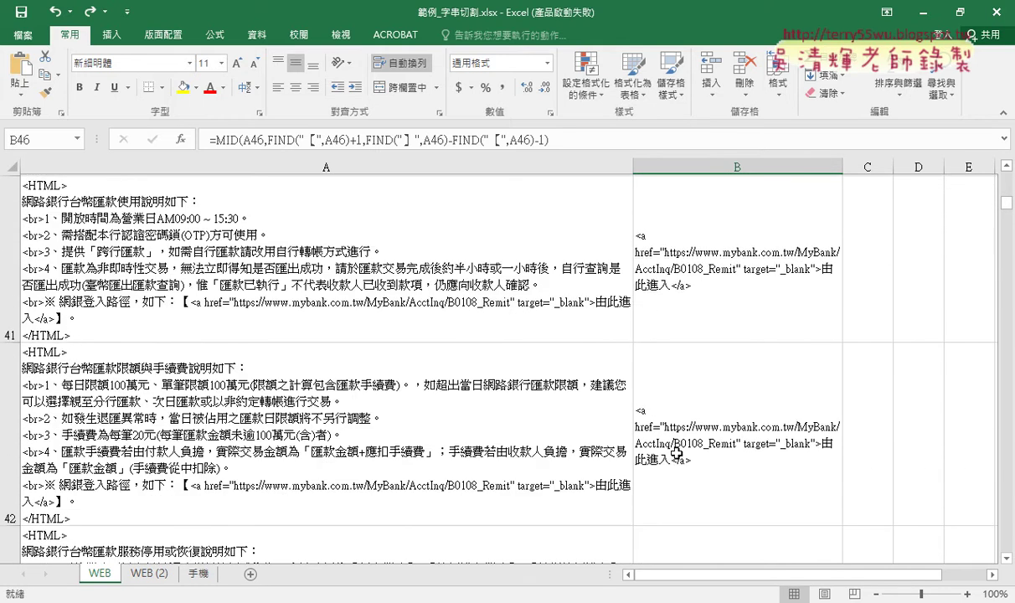
scroll(672, 461, "down", 1)
scroll(695, 402, "down", 1)
scroll(709, 354, "up", 1)
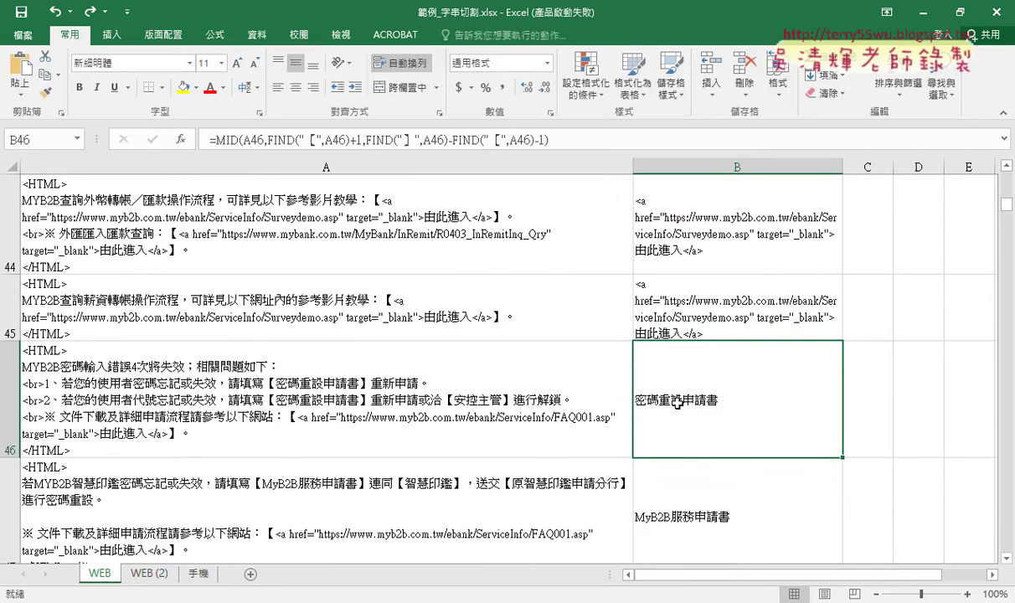
left_click(654, 491)
scroll(691, 511, "down", 1)
scroll(691, 512, "down", 1)
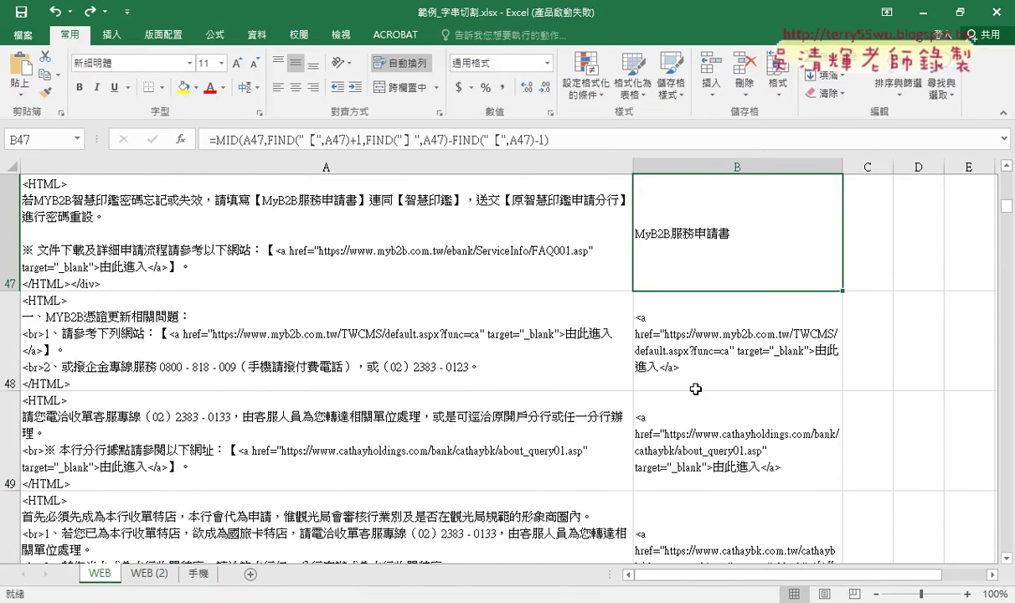
scroll(662, 336, "up", 1)
left_click(651, 379)
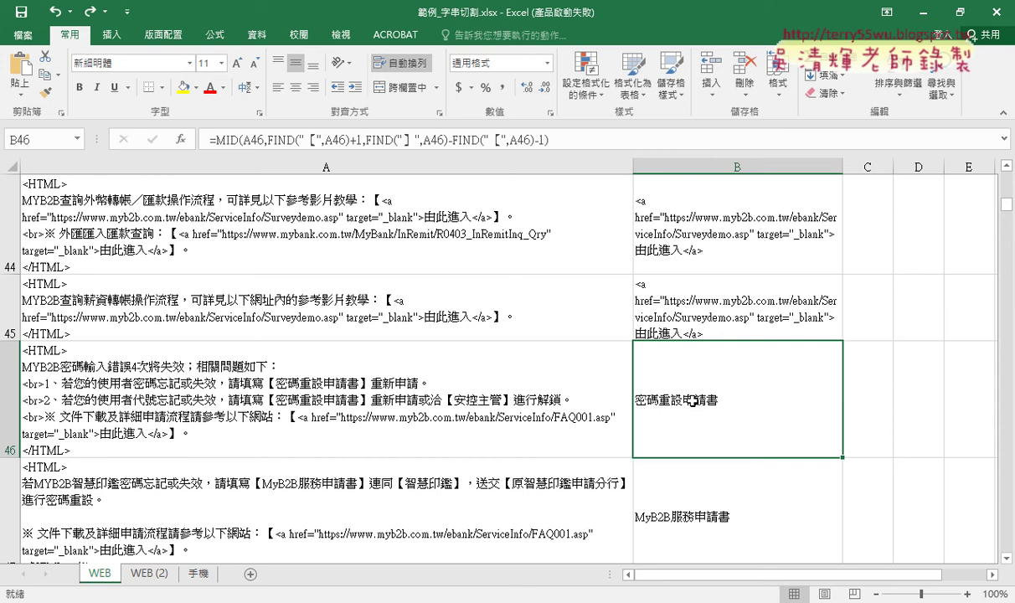
In red ink, circle the "<a" in B44 and B45, cross out B46's 密碼重設申請書, and mark the fx button.
mouse_move(689, 415)
left_mouse_down()
mouse_move(700, 416)
mouse_move(635, 410)
left_mouse_up()
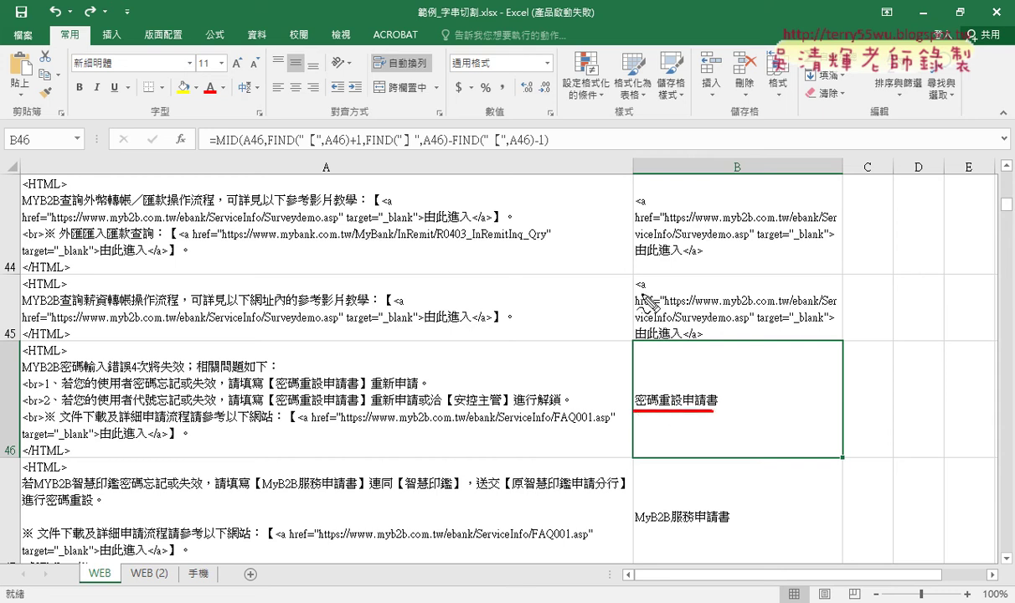
left_click_drag(633, 292, 644, 294)
left_click_drag(632, 288, 629, 298)
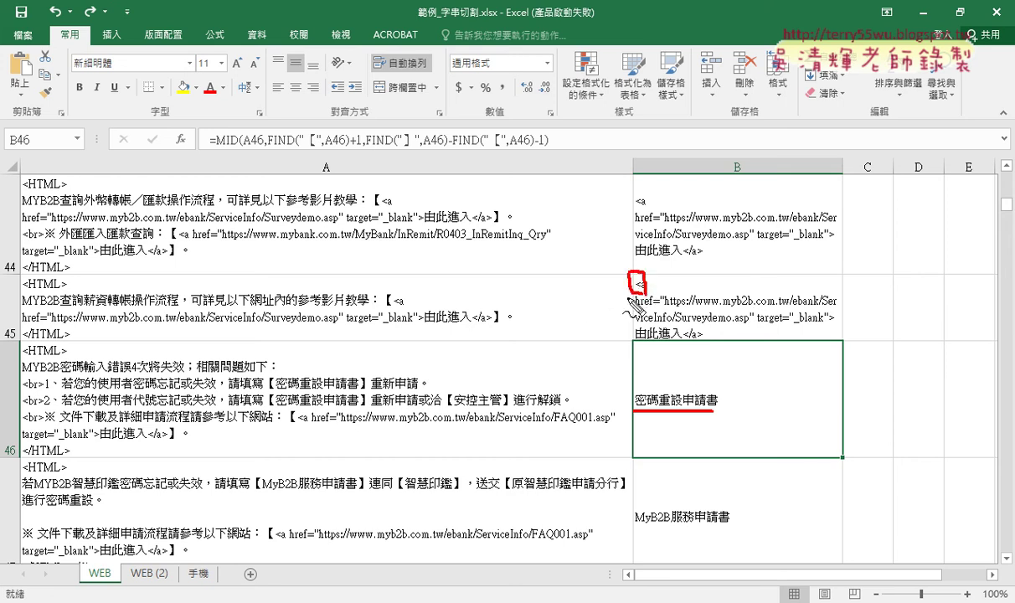
mouse_move(644, 191)
left_mouse_down()
mouse_move(635, 205)
mouse_move(643, 190)
left_mouse_up()
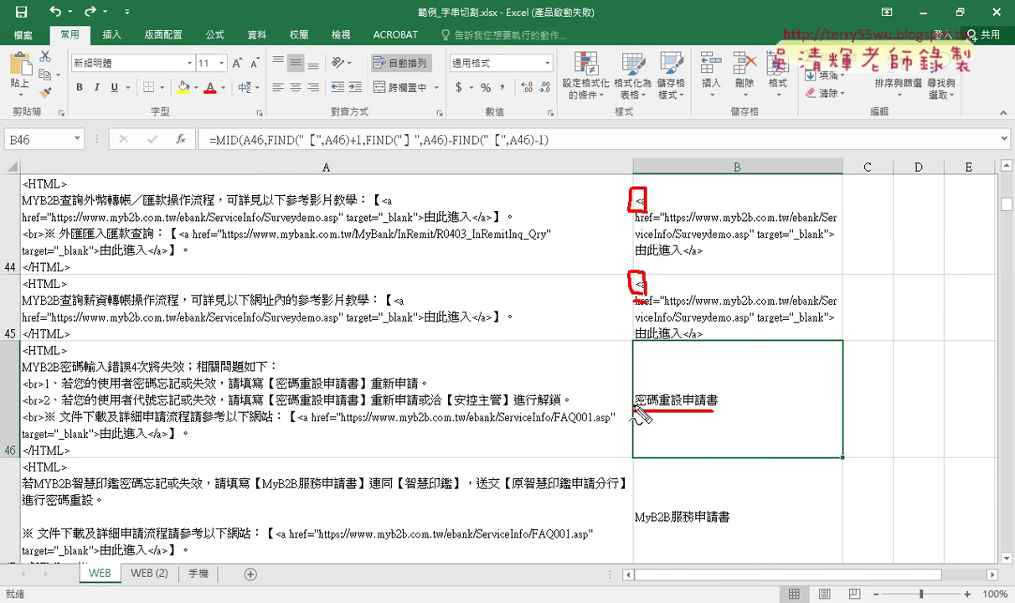
left_click_drag(634, 405, 647, 404)
mouse_move(749, 378)
left_mouse_down()
mouse_move(781, 405)
mouse_move(753, 408)
left_mouse_up()
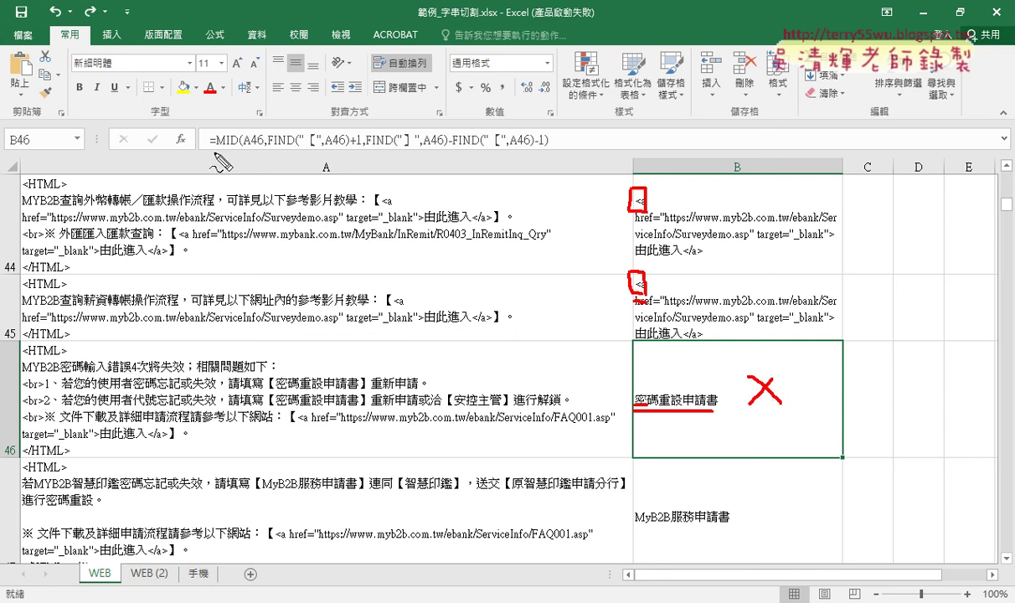
left_click_drag(179, 130, 195, 153)
mouse_move(270, 268)
left_mouse_down()
mouse_move(179, 166)
mouse_move(199, 179)
mouse_move(266, 172)
mouse_move(256, 198)
mouse_move(292, 182)
left_mouse_up()
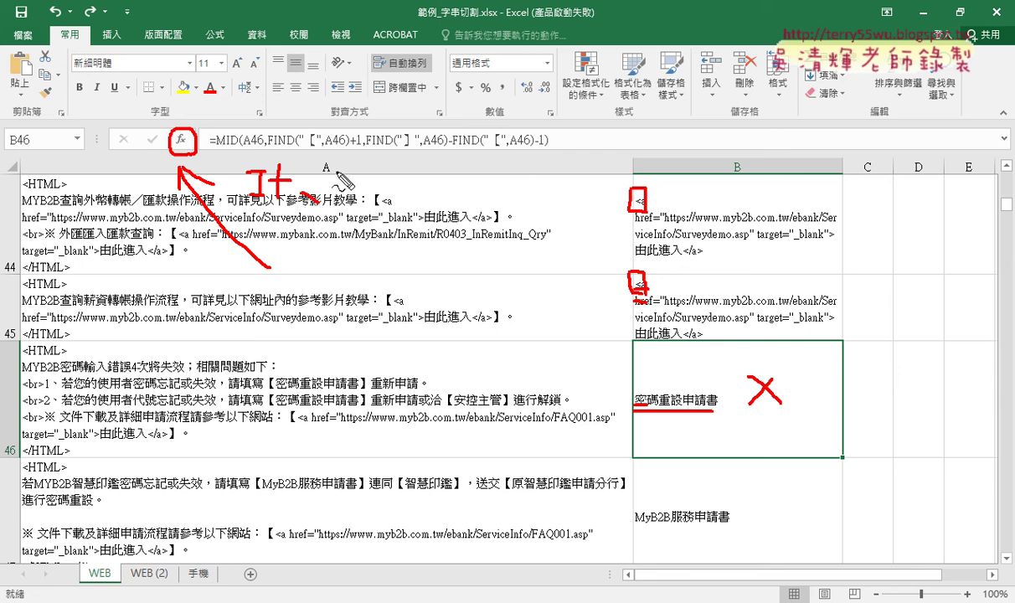
Hand-sketch IF LEFT(□,1)="<" with an empty-text "" result in red ink.
mouse_move(316, 161)
left_mouse_down()
mouse_move(317, 197)
mouse_move(391, 176)
mouse_move(395, 197)
mouse_move(406, 174)
left_mouse_up()
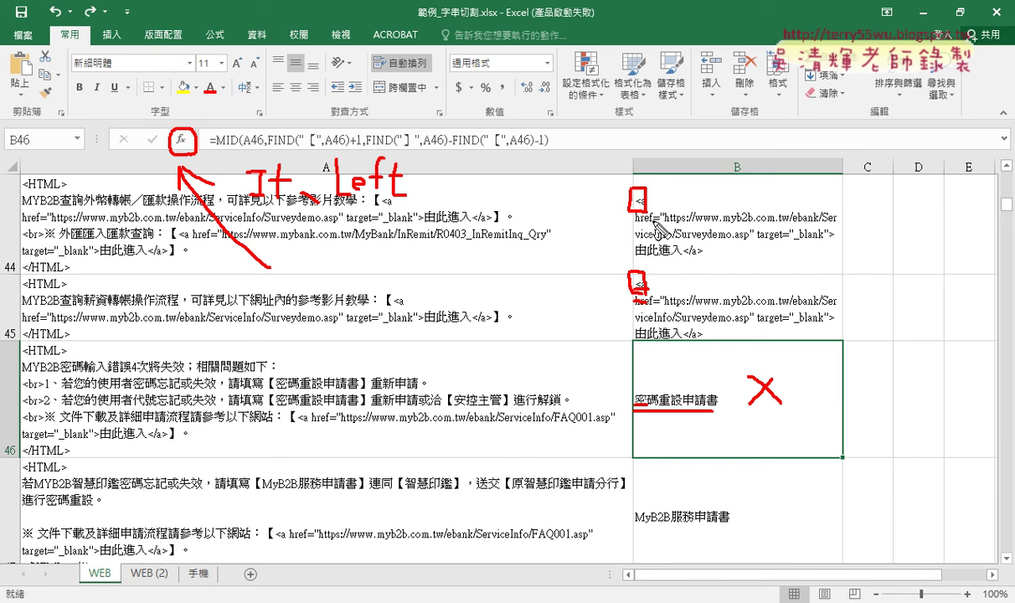
left_click_drag(427, 164, 425, 198)
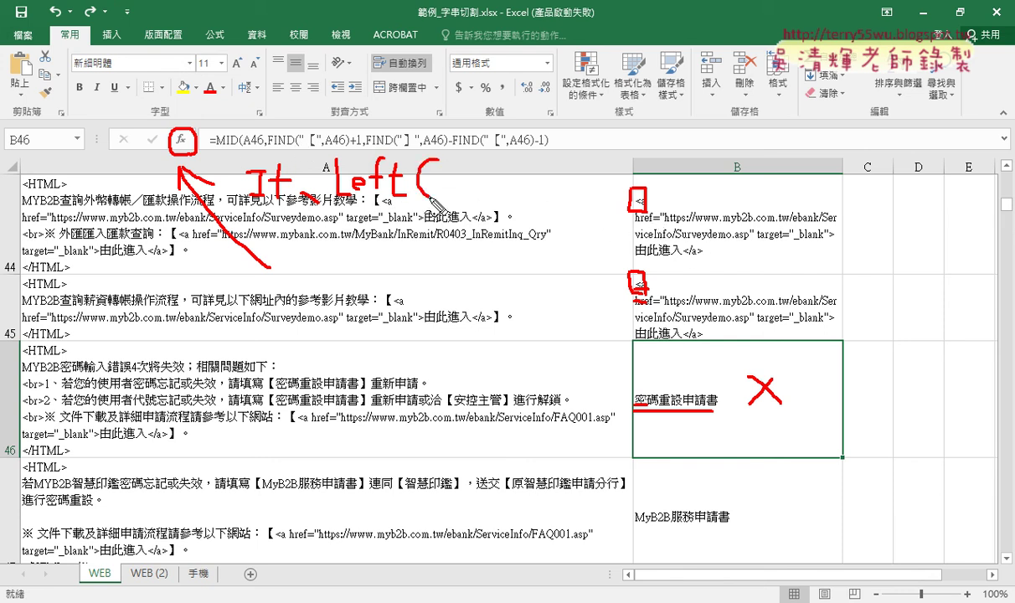
mouse_move(474, 166)
left_mouse_down()
mouse_move(470, 195)
mouse_move(506, 204)
left_mouse_up()
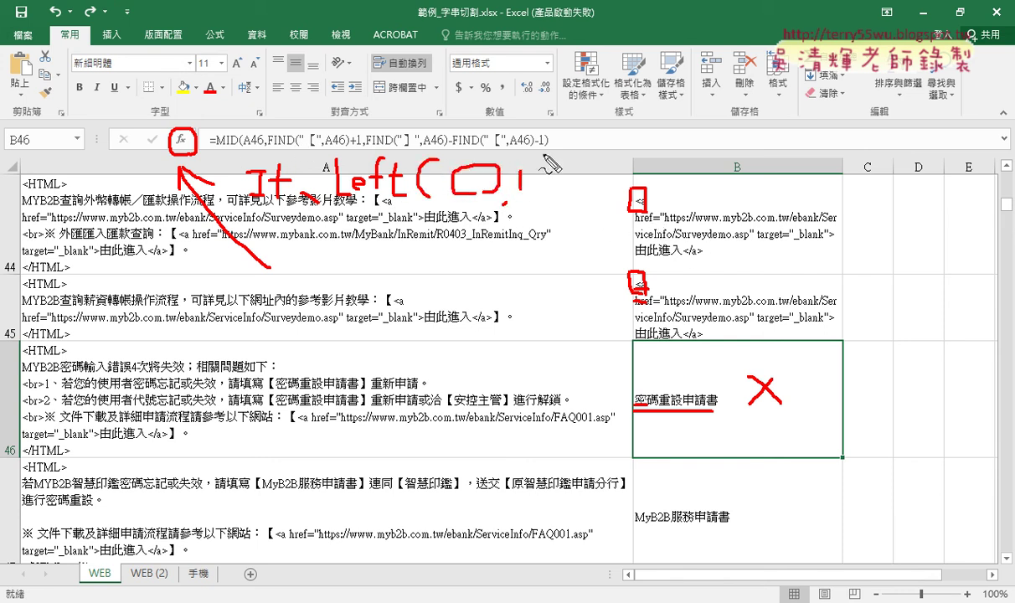
left_click_drag(521, 159, 520, 189)
mouse_move(542, 155)
left_mouse_down()
mouse_move(545, 193)
mouse_move(583, 172)
left_mouse_up()
mouse_move(571, 178)
left_mouse_down()
mouse_move(584, 179)
mouse_move(592, 160)
left_mouse_up()
mouse_move(598, 149)
left_mouse_down()
mouse_move(623, 179)
mouse_move(638, 178)
left_mouse_up()
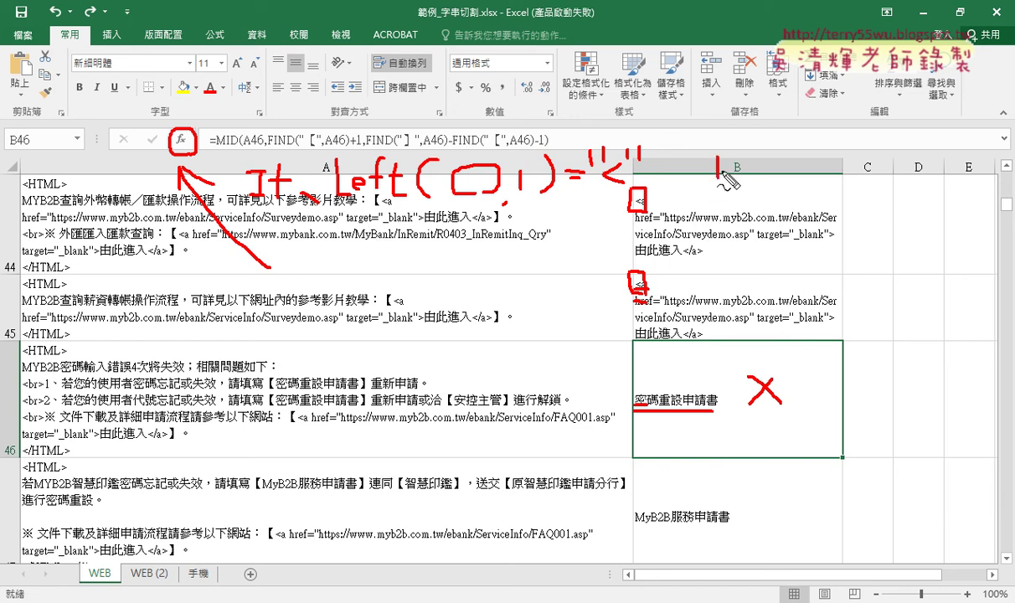
left_click_drag(718, 156, 717, 175)
left_click_drag(726, 156, 725, 173)
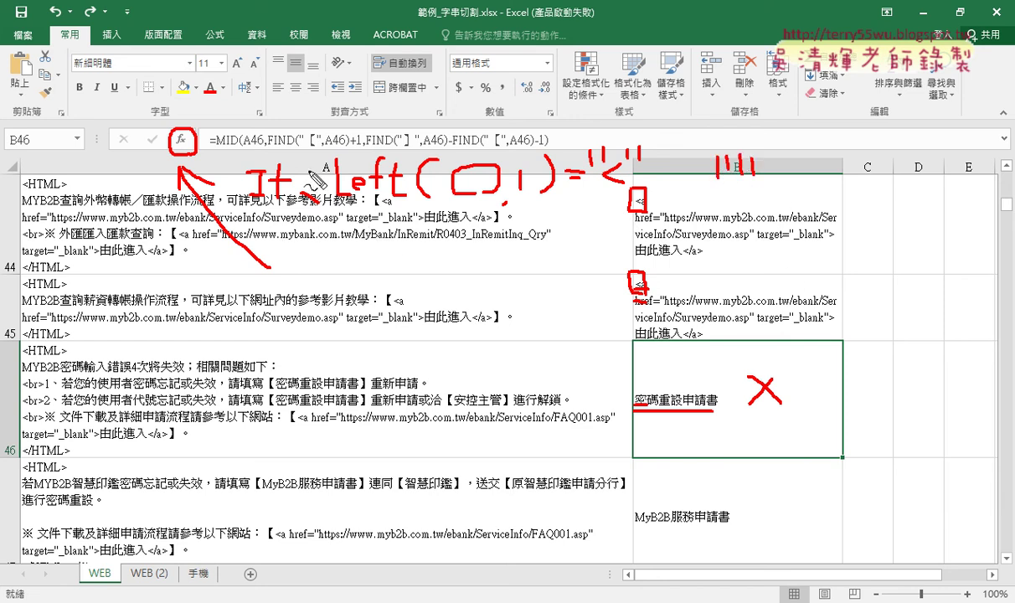
Complete the sketch as IF(LEFT(□,1)="<",□,""), linking the true placeholder to column B's extracted text.
mouse_move(310, 154)
left_mouse_down()
mouse_move(305, 209)
mouse_move(590, 214)
left_mouse_up()
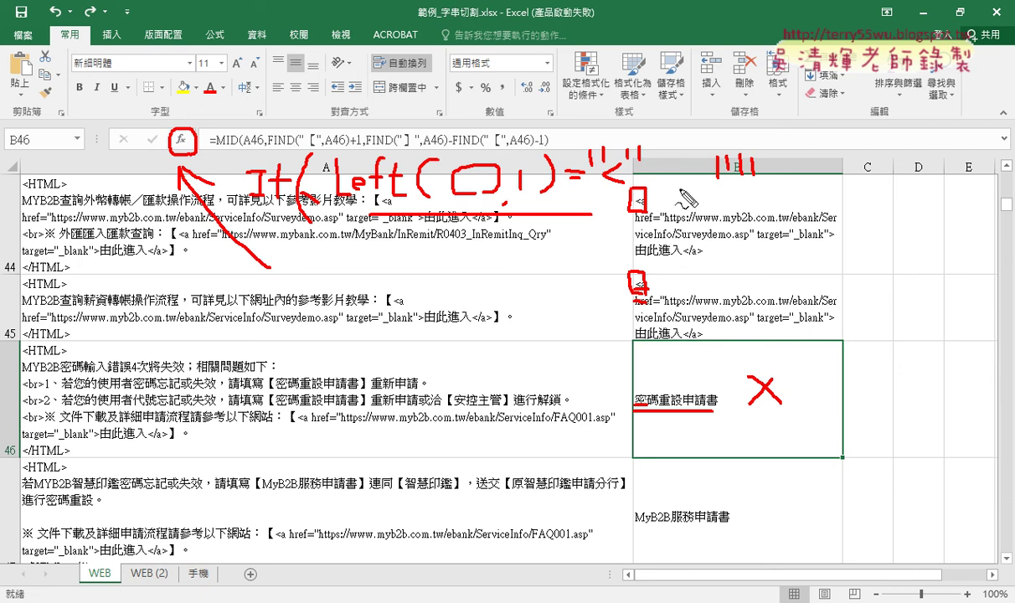
left_click_drag(677, 168, 669, 193)
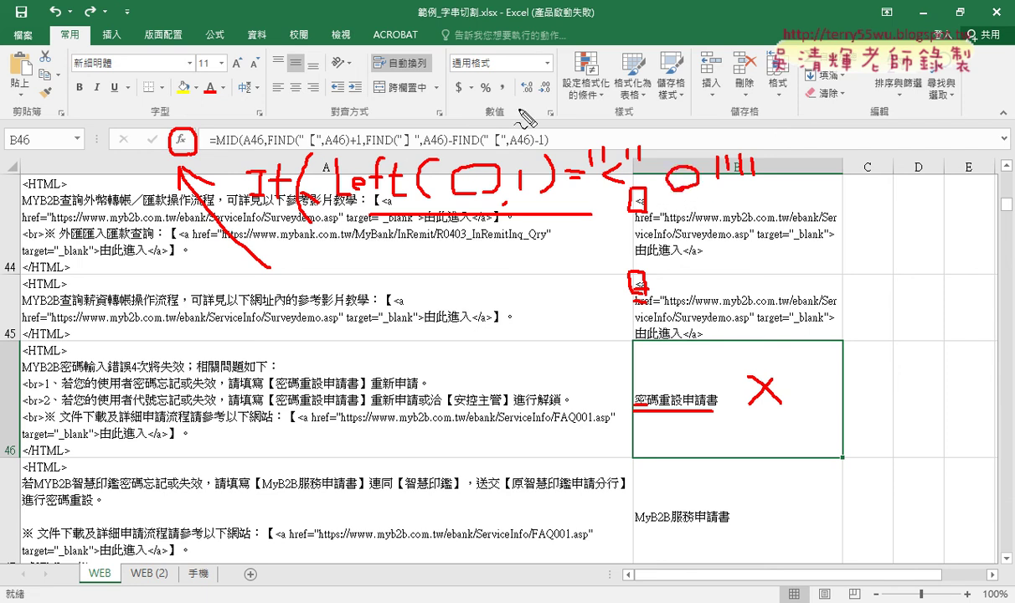
left_click_drag(500, 105, 675, 139)
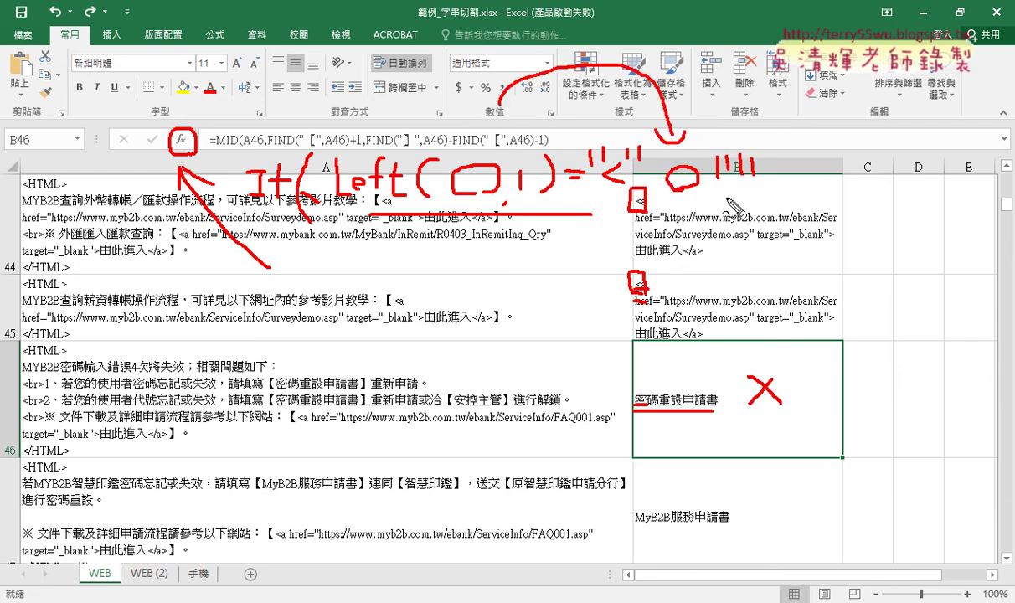
left_click_drag(721, 201, 754, 202)
left_click_drag(785, 149, 790, 225)
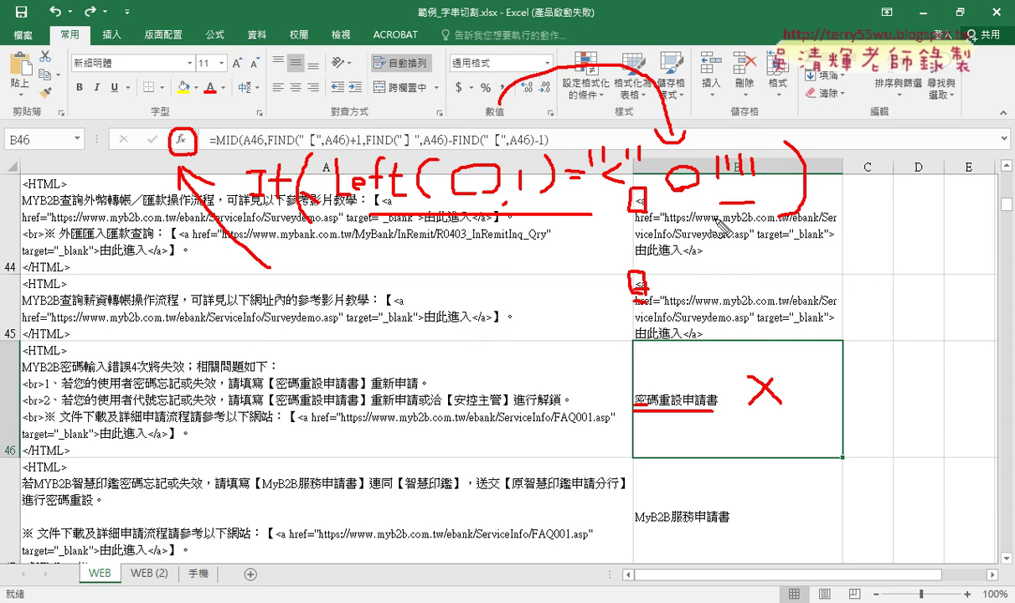
left_click_drag(343, 216, 414, 217)
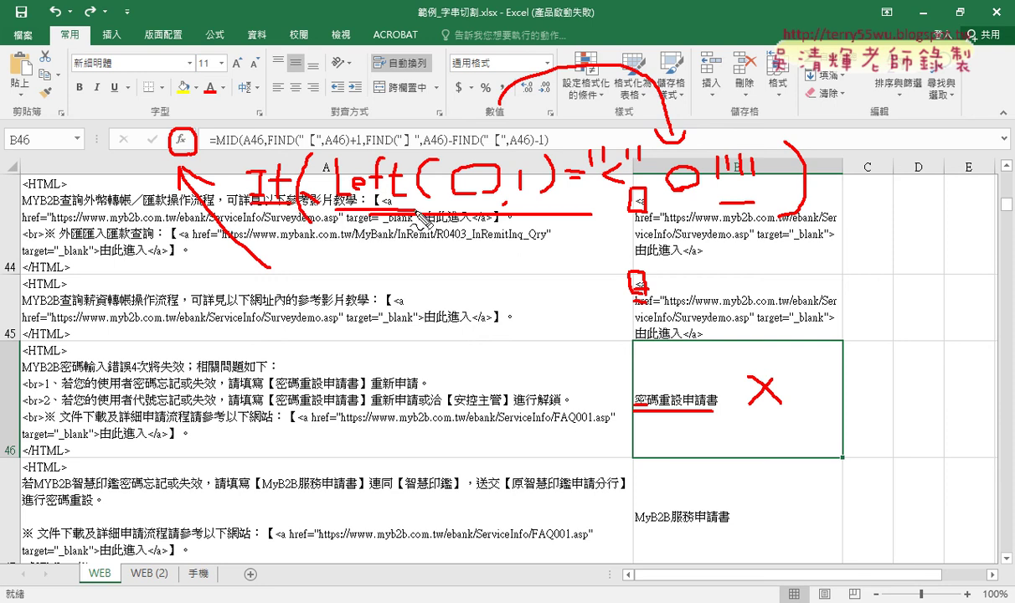
Clear the ink, go back to B2, and select its MID(...) expression after "=" in the formula bar.
key("Escape")
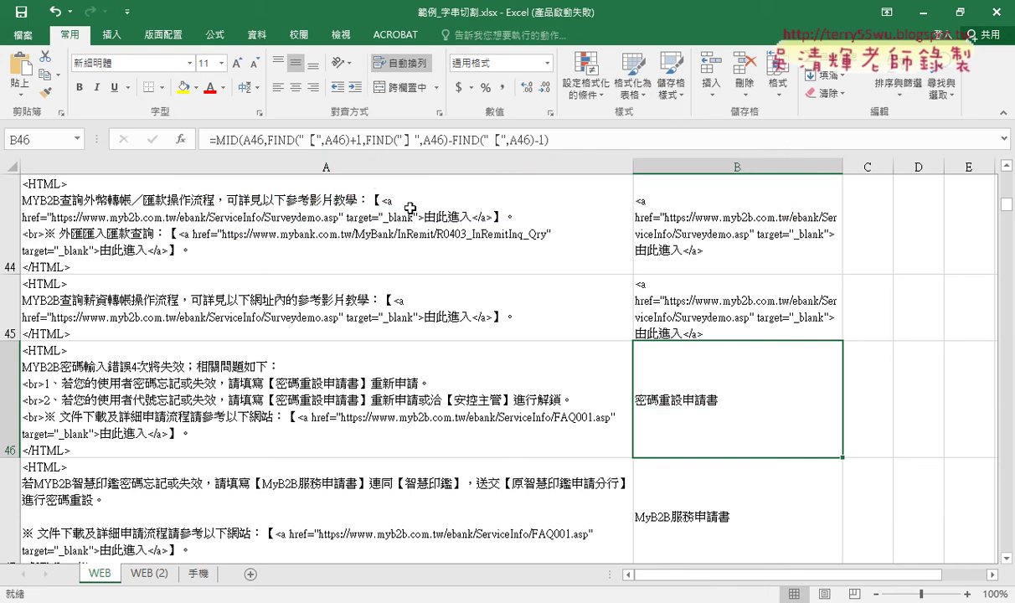
scroll(587, 219, "up", 3)
scroll(746, 251, "up", 10)
scroll(747, 251, "up", 3)
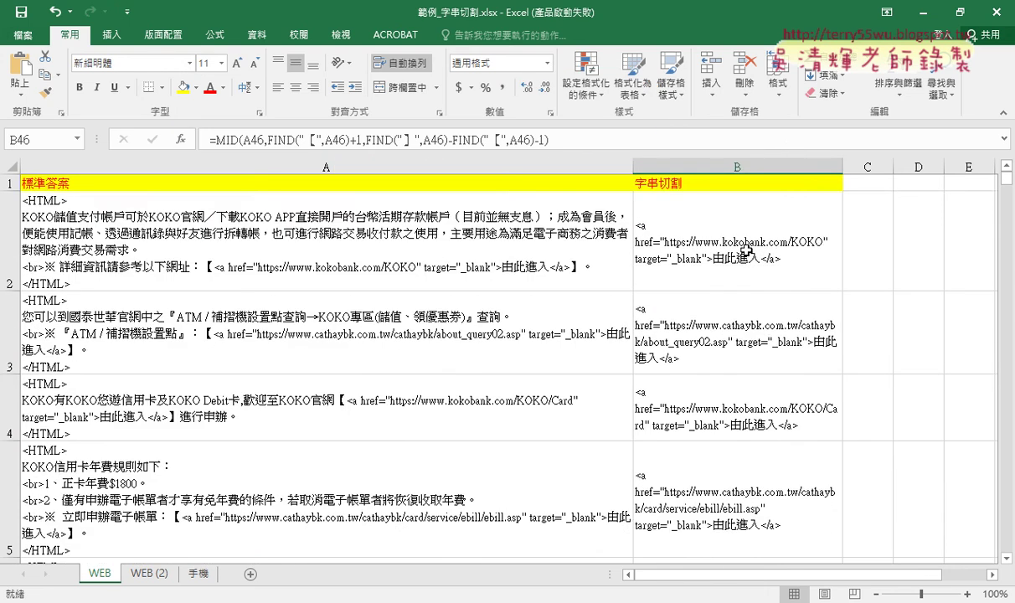
scroll(742, 252, "down", 4)
scroll(741, 252, "up", 4)
left_click(662, 240)
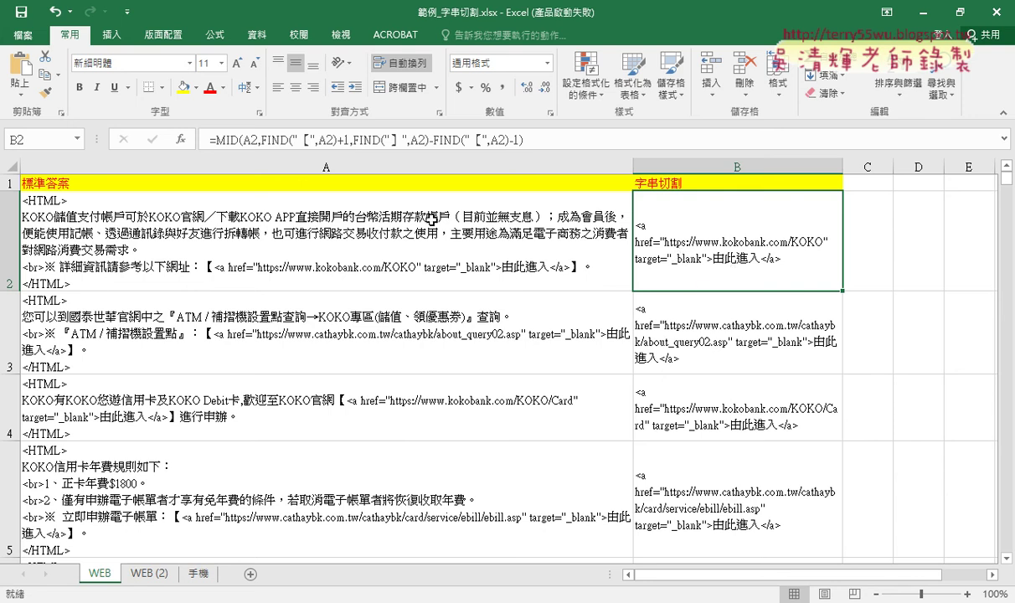
left_click_drag(216, 140, 519, 141)
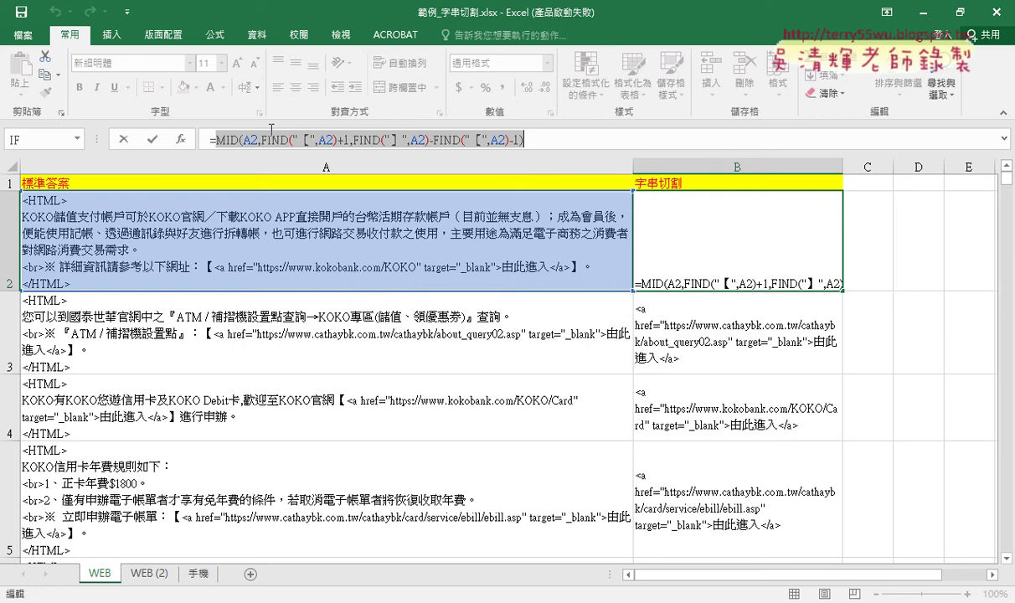
Cut the MID expression out of B2's formula, leaving only "=".
right_click(299, 144)
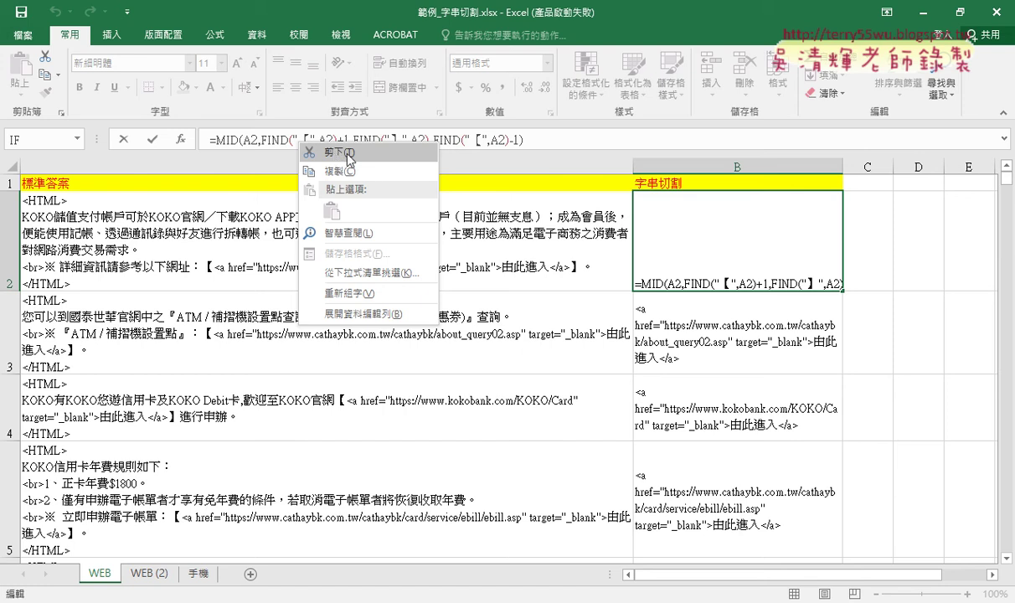
left_click(359, 159)
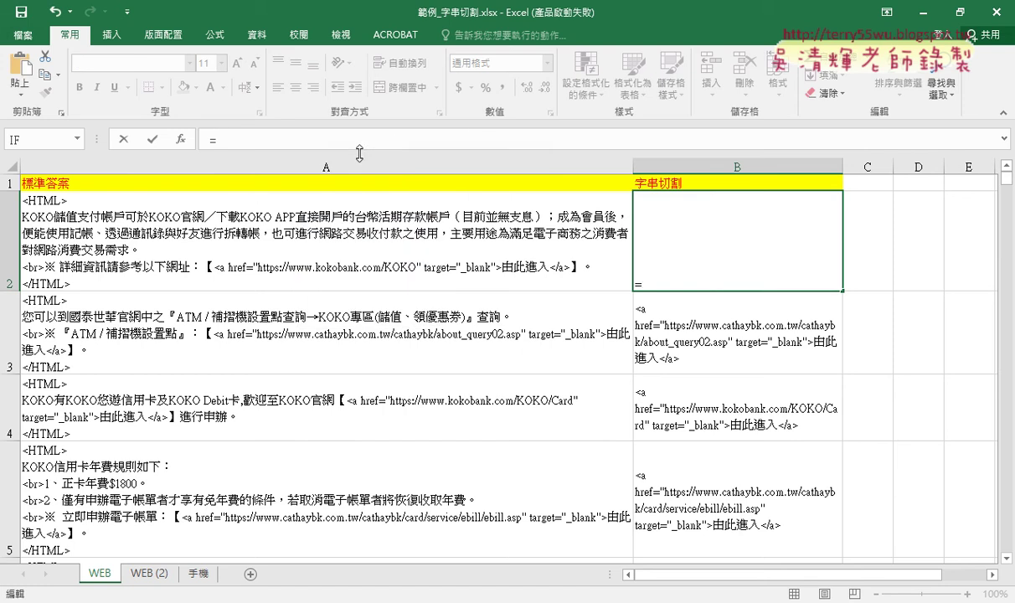
Insert the IF function from the Logical category into B2's formula.
left_click(181, 142)
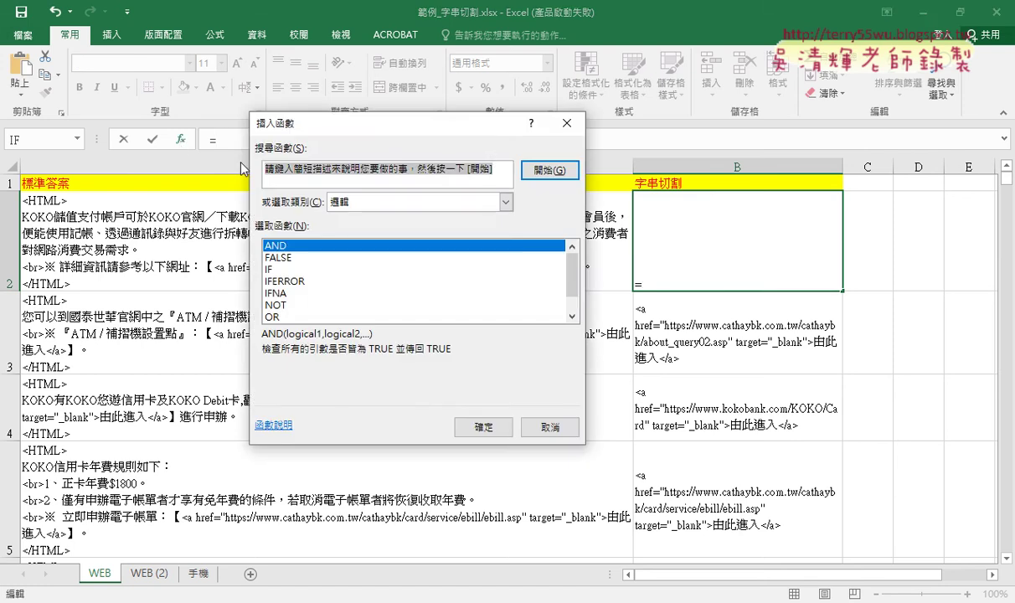
left_click(359, 205)
left_click(344, 202)
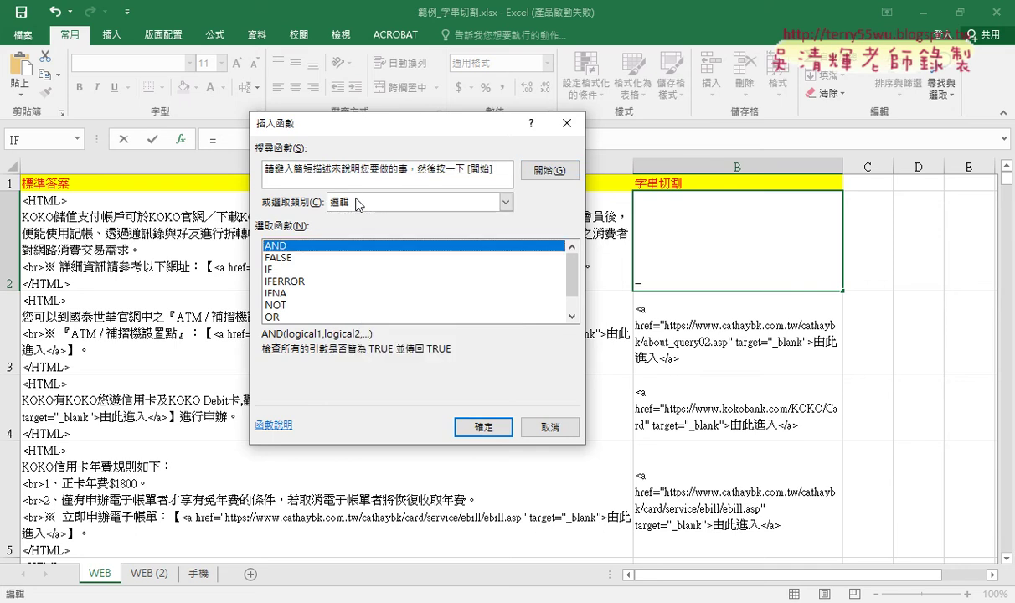
left_click(268, 270)
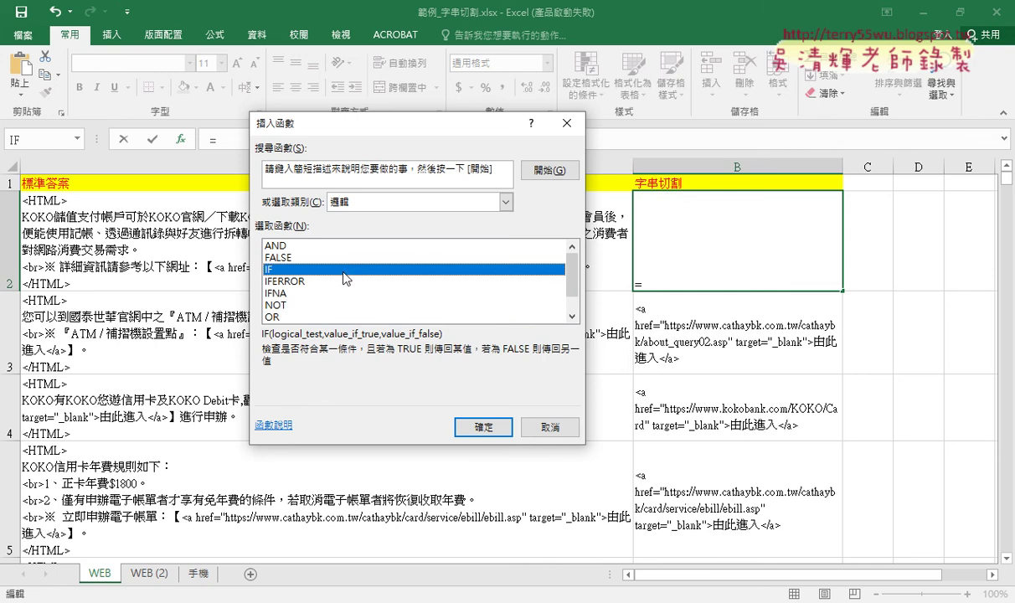
left_click(467, 428)
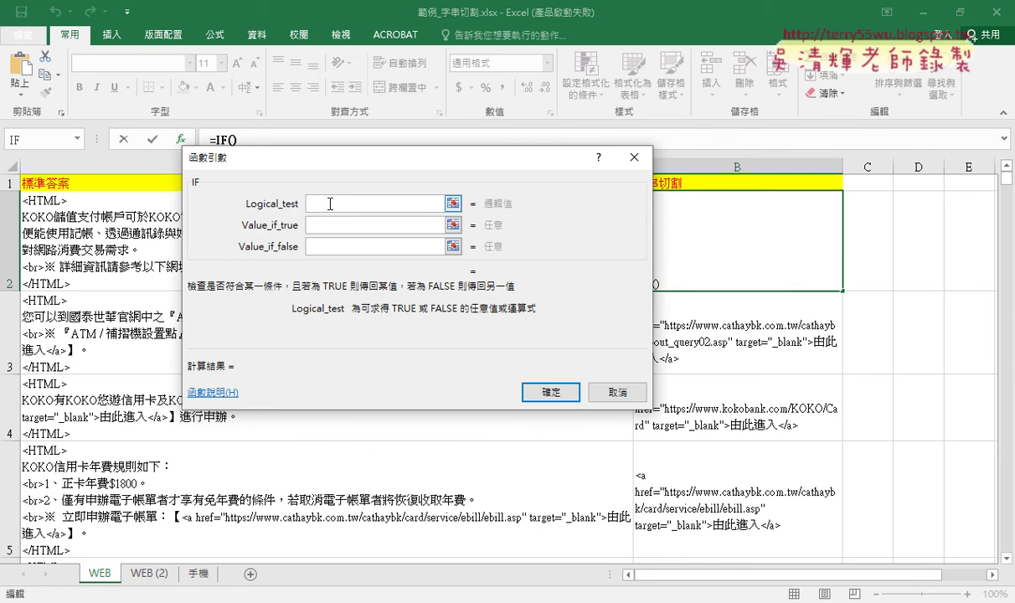
Enter LEFT(MID(A2,FIND("【",A2)+1,FIND("】",A2)-FIND("【",A2)-1),1) as IF's Logical_test.
left_click_drag(355, 156, 286, 193)
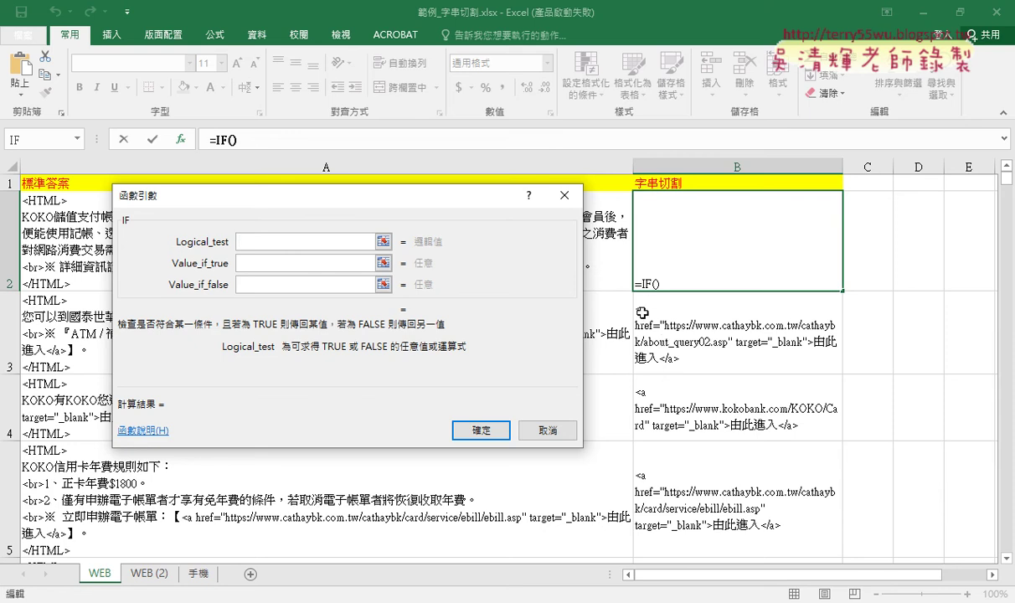
left_click_drag(421, 194, 439, 194)
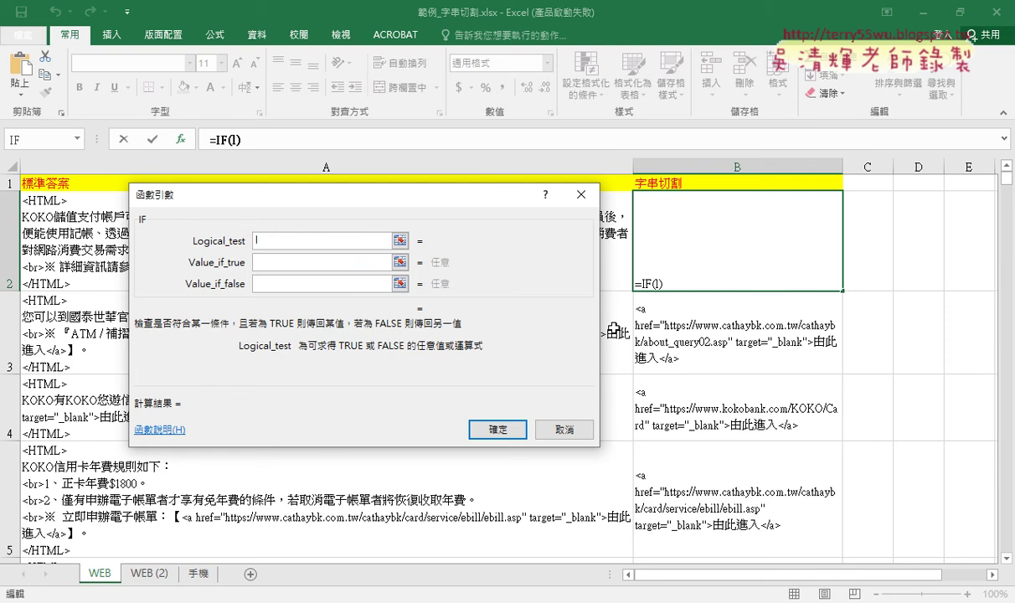
type("l")
type("ef")
type("t")
type("(")
key("ctrl+v")
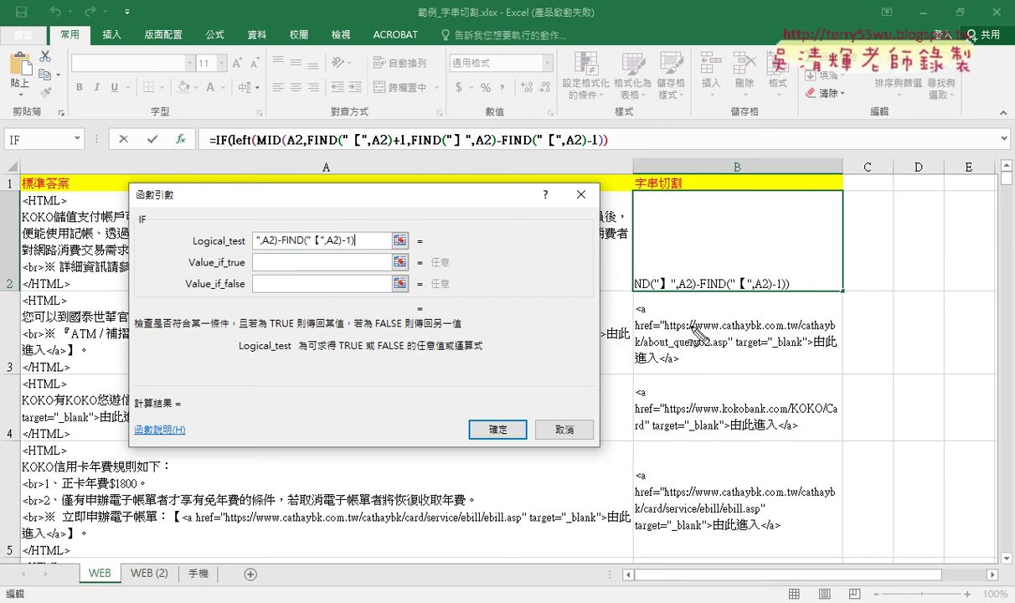
left_click_drag(662, 352, 429, 258)
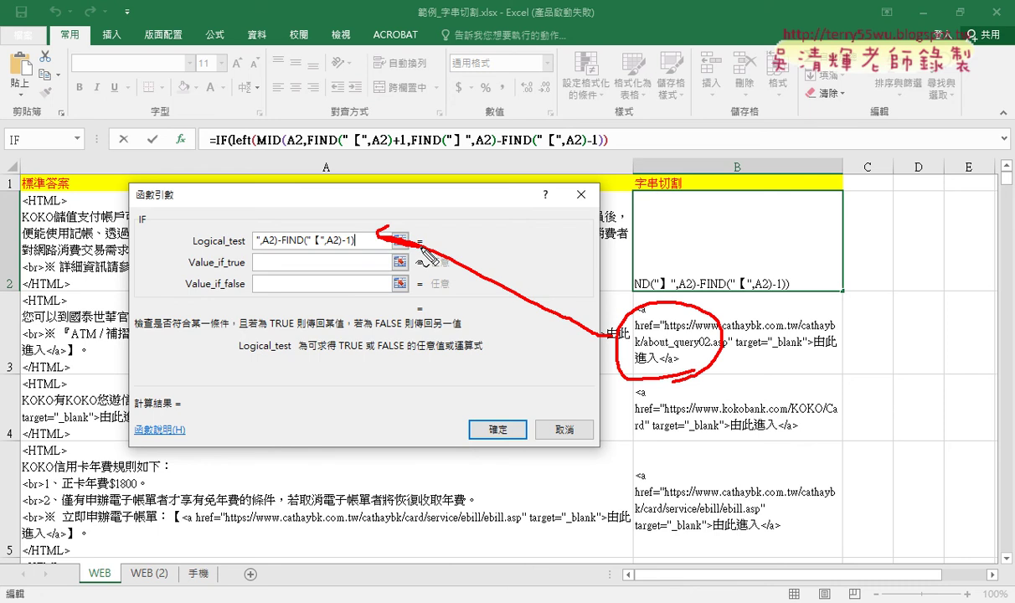
key("Escape")
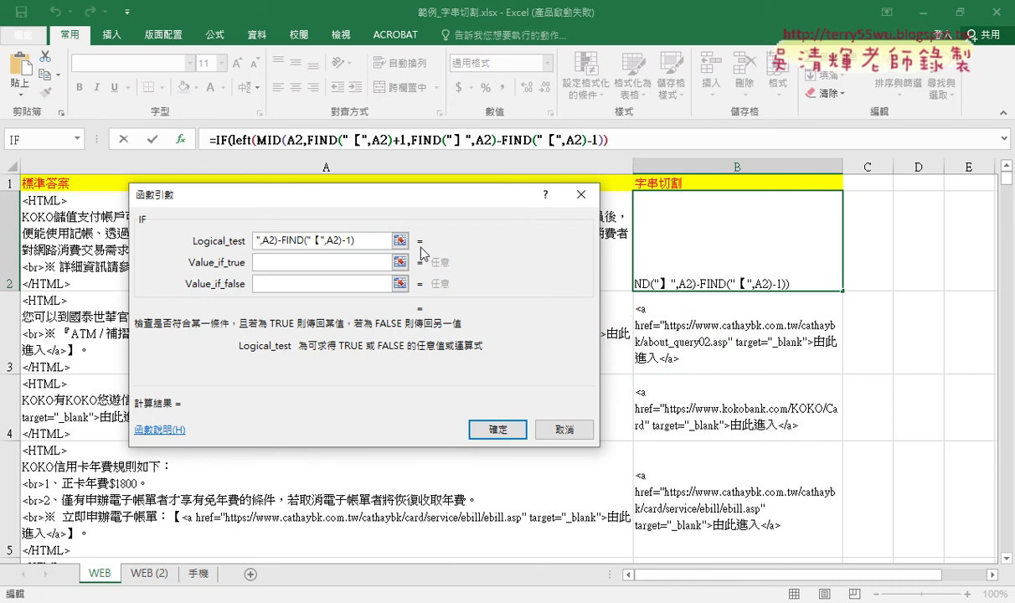
type(",")
key("BackSpace")
type(",1")
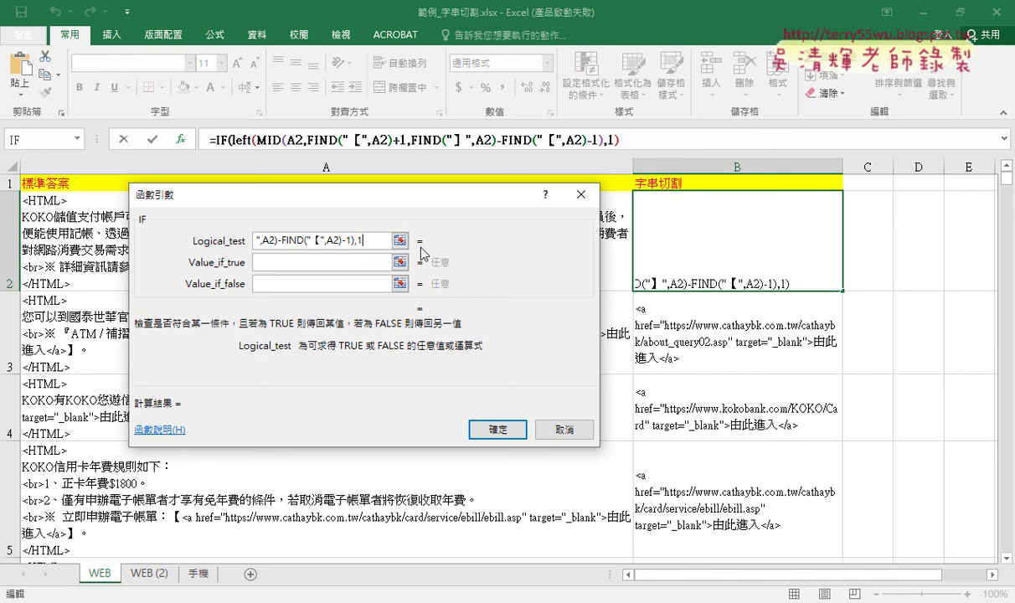
type(")")
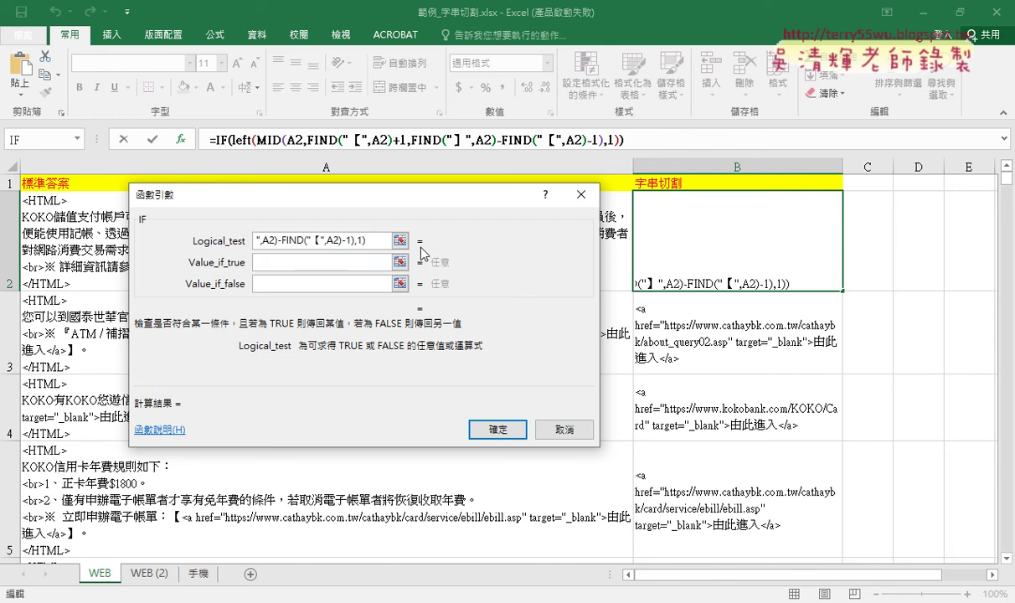
left_click_drag(282, 180, 314, 177)
mouse_move(341, 84)
left_mouse_down()
mouse_move(336, 178)
mouse_move(346, 149)
mouse_move(372, 173)
mouse_move(373, 151)
left_mouse_up()
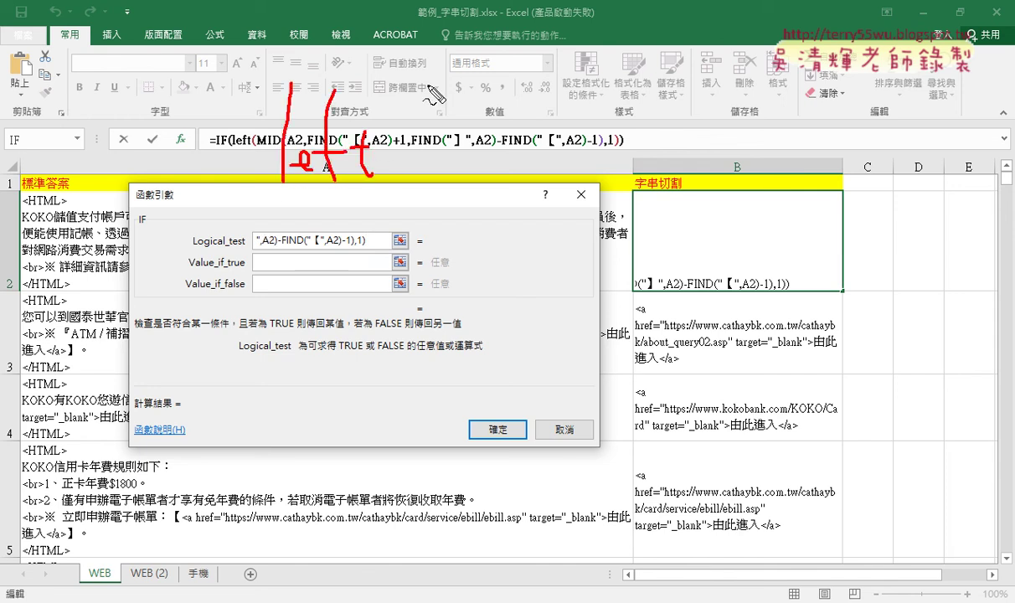
left_click_drag(423, 84, 419, 186)
left_click_drag(469, 122, 465, 124)
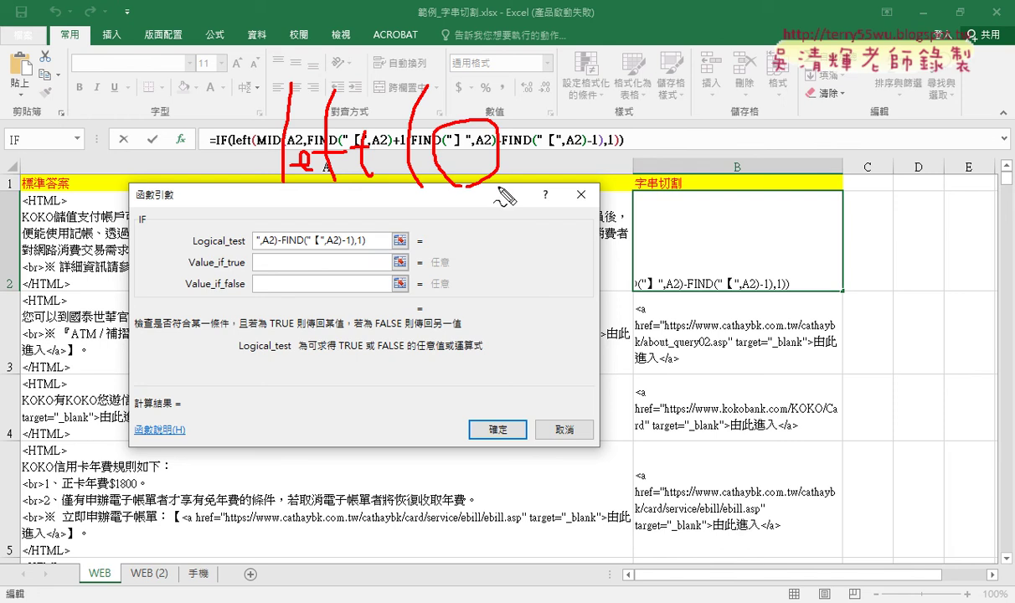
left_click_drag(508, 186, 502, 198)
mouse_move(533, 108)
left_mouse_down()
mouse_move(531, 178)
mouse_move(549, 201)
mouse_move(586, 194)
left_mouse_up()
left_click_drag(405, 200, 421, 200)
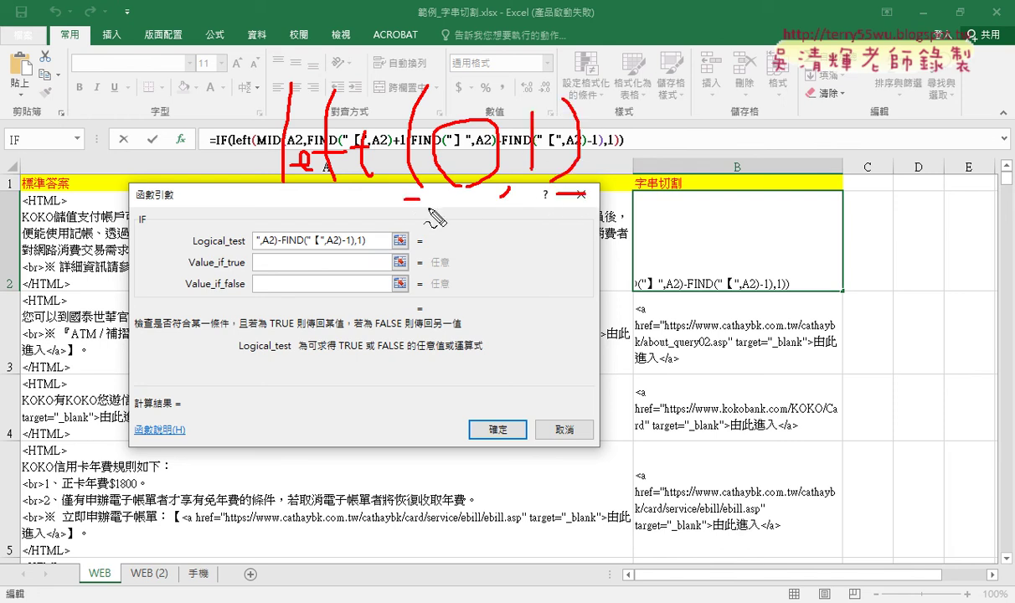
left_click_drag(632, 305, 631, 310)
left_click_drag(507, 245, 533, 311)
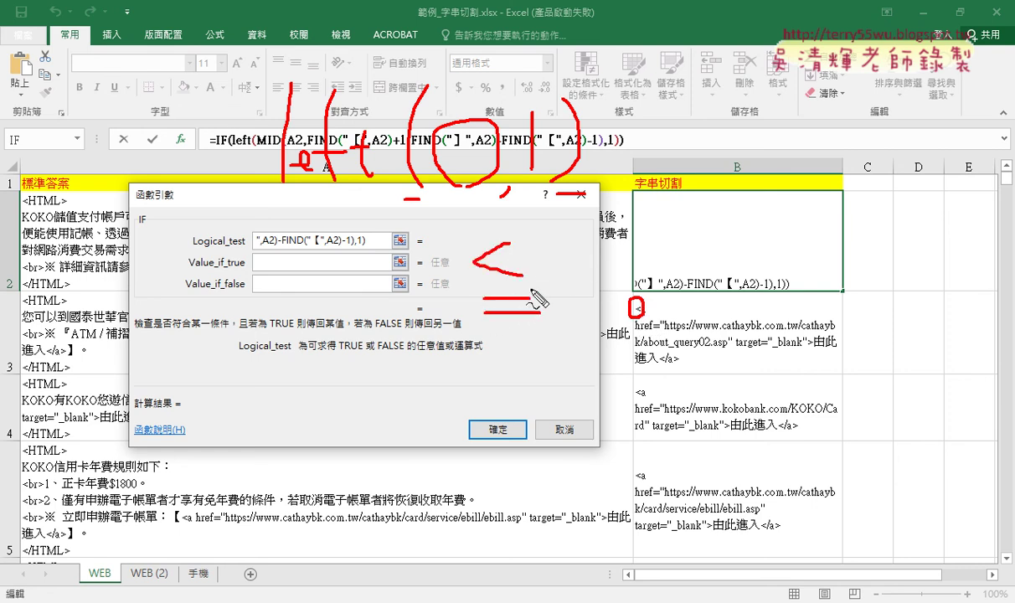
left_click_drag(541, 219, 541, 244)
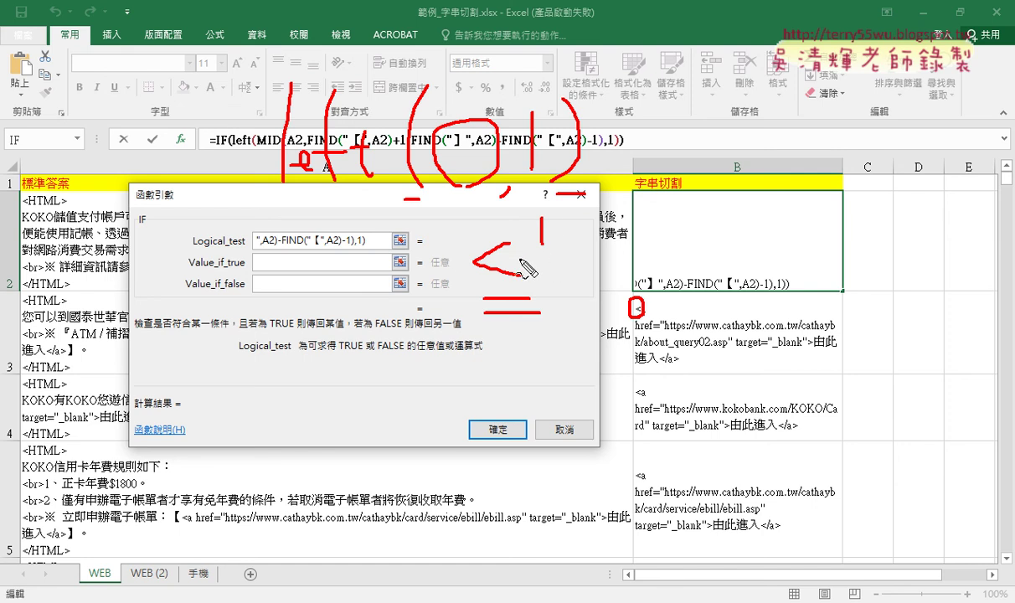
mouse_move(551, 256)
left_mouse_down()
mouse_move(589, 256)
mouse_move(586, 266)
left_mouse_up()
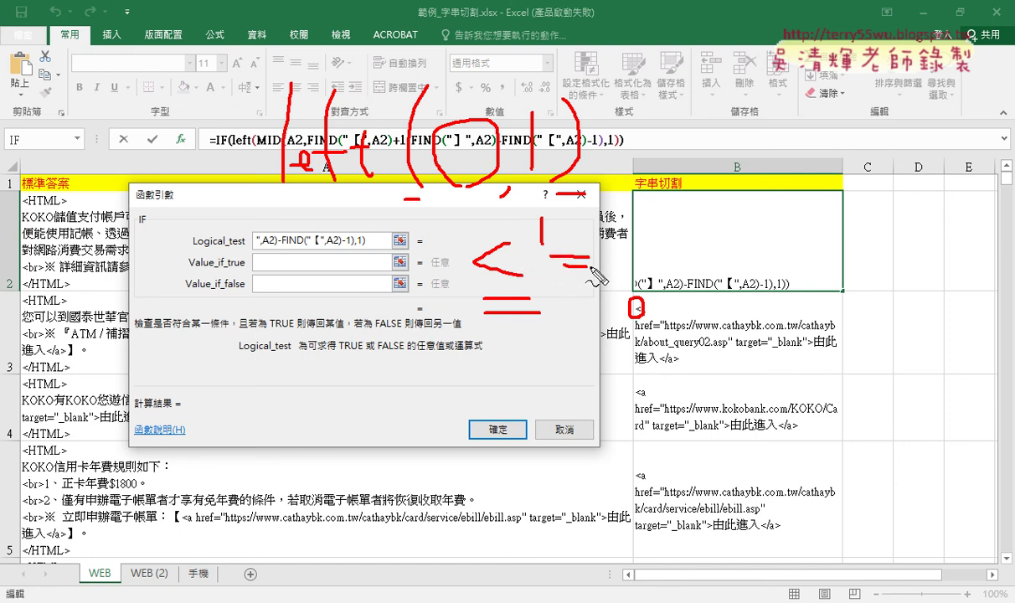
left_click_drag(620, 216, 657, 253)
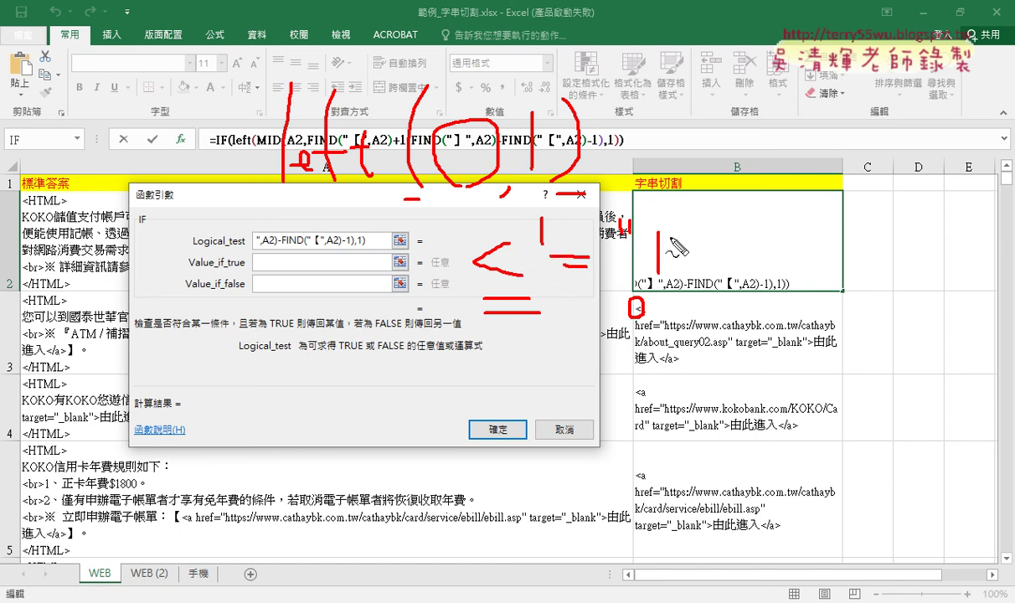
key("e")
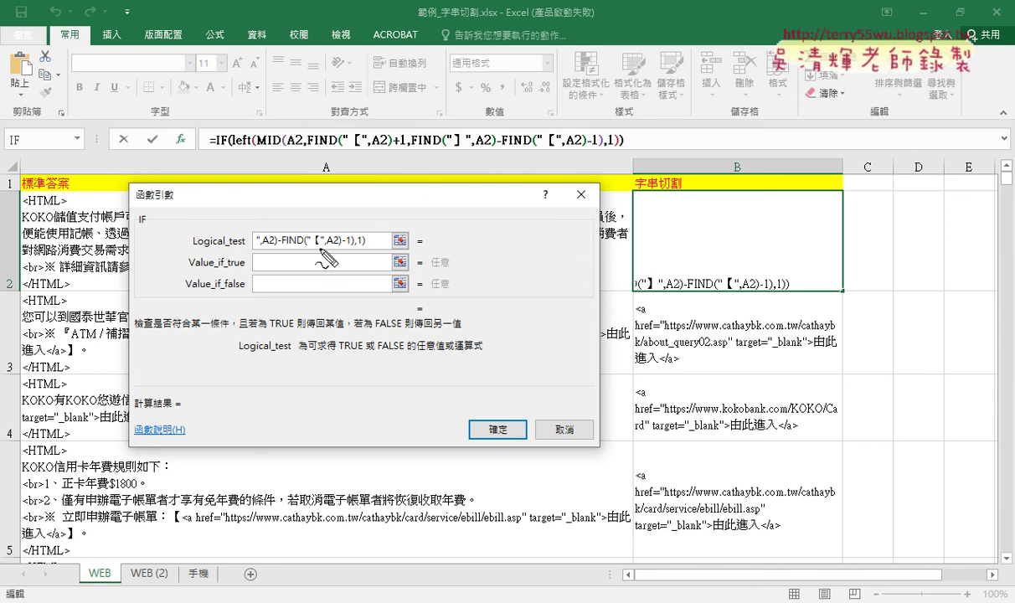
left_click_drag(482, 215, 549, 276)
mouse_move(562, 214)
left_mouse_down()
mouse_move(564, 234)
mouse_move(577, 236)
left_mouse_up()
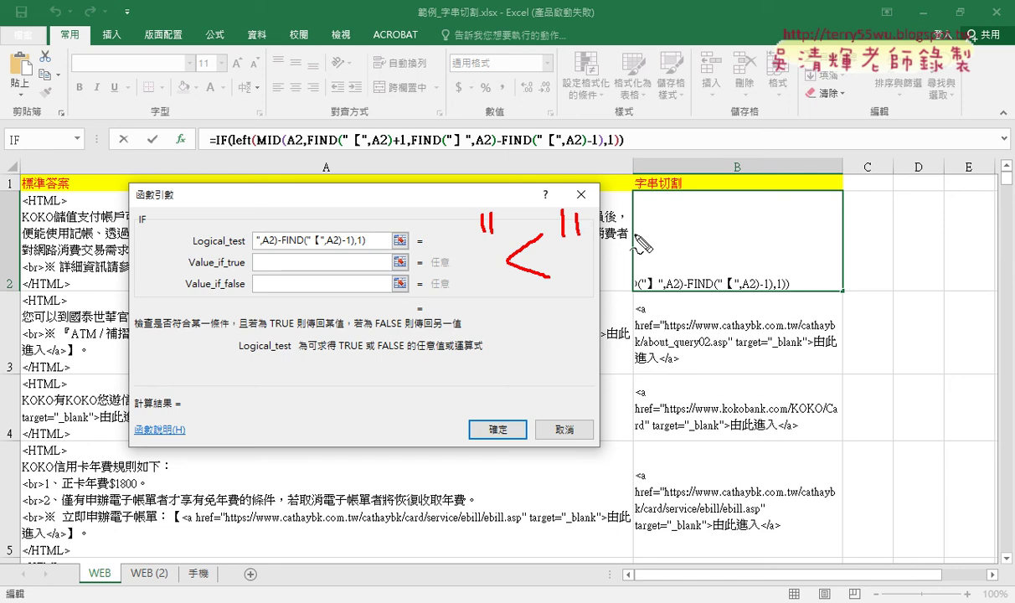
key("Escape")
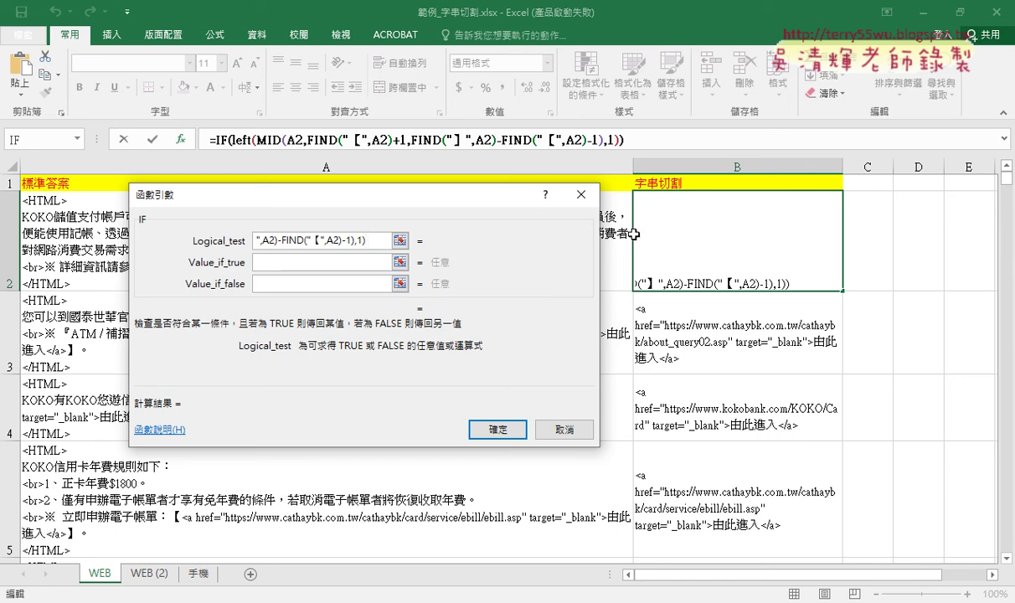
Append ="<" to Logical_test and confirm the test previews as TRUE.
type("=")
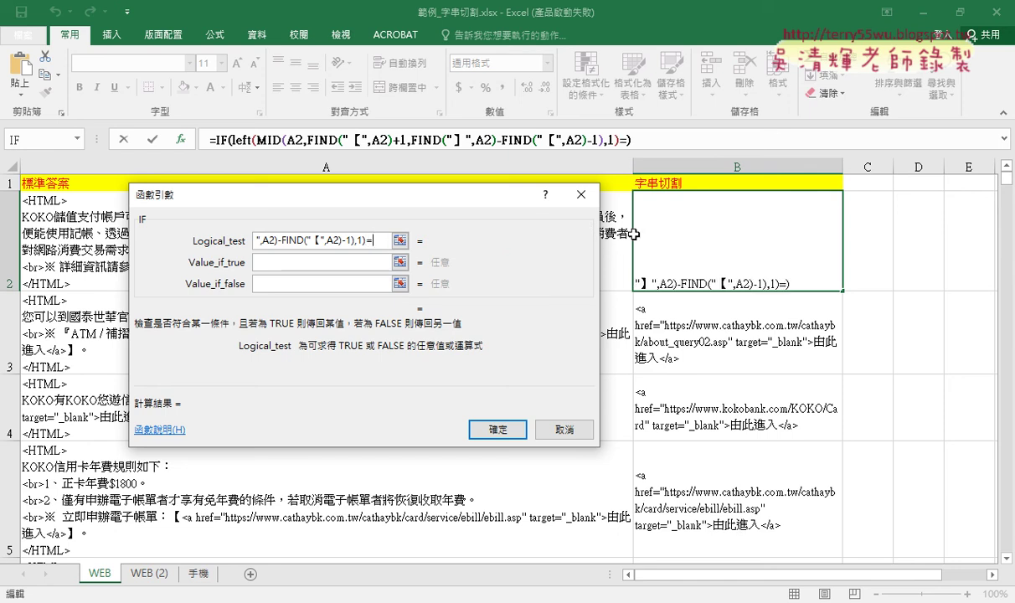
type("\"")
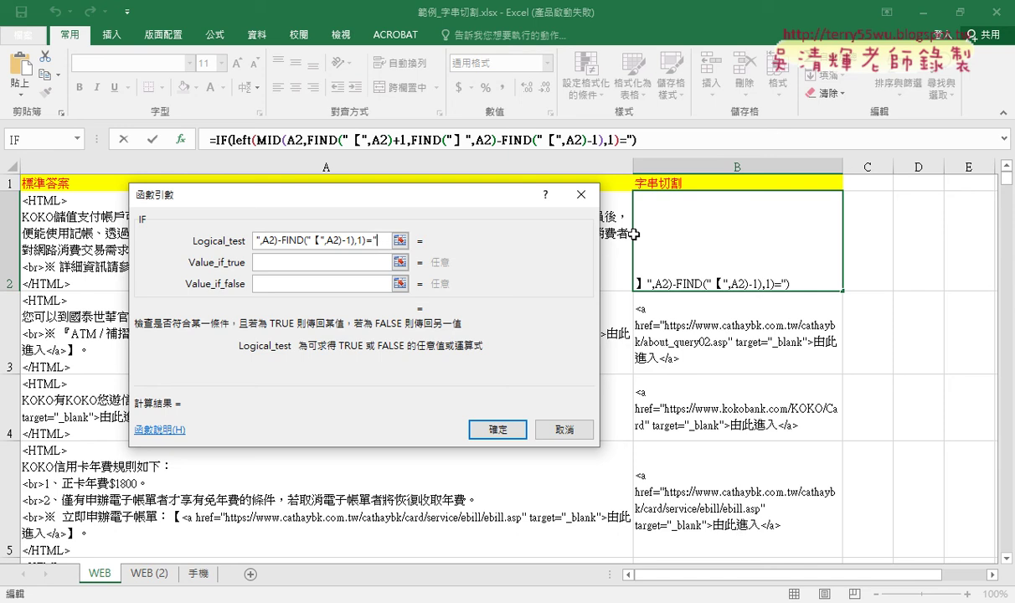
type("<")
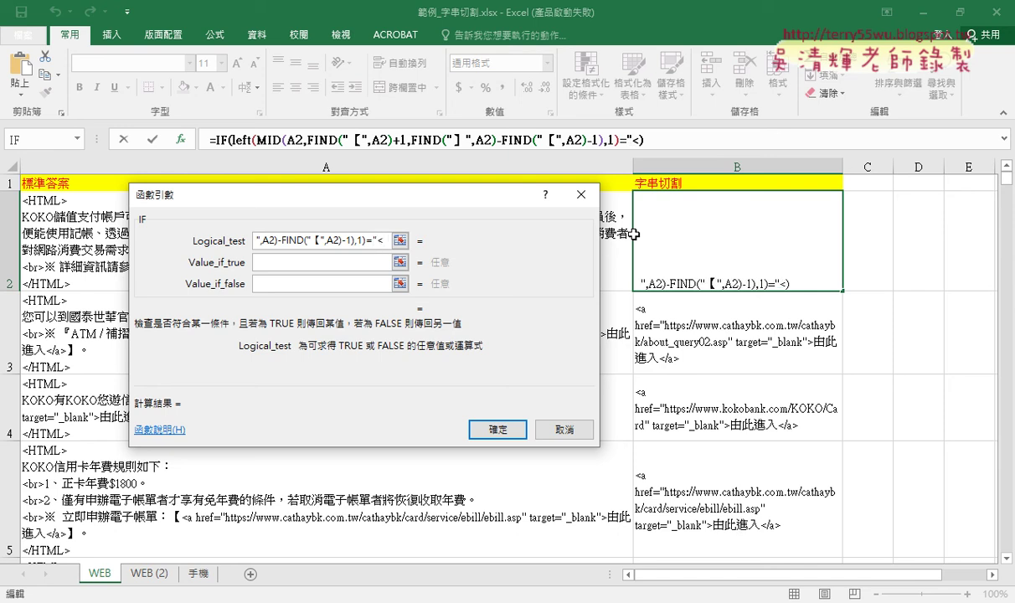
type("\"")
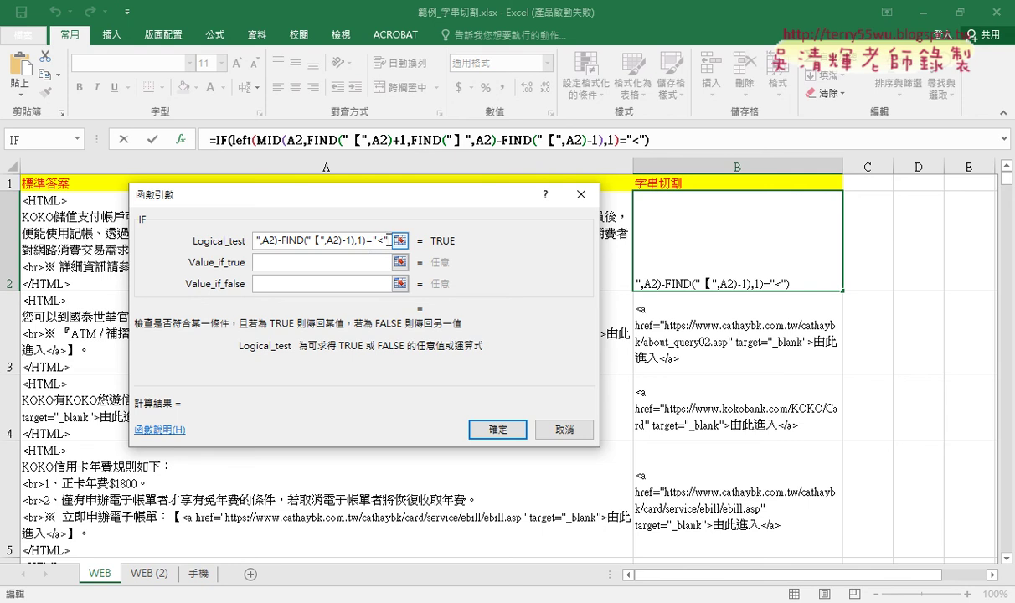
left_click_drag(388, 241, 373, 240)
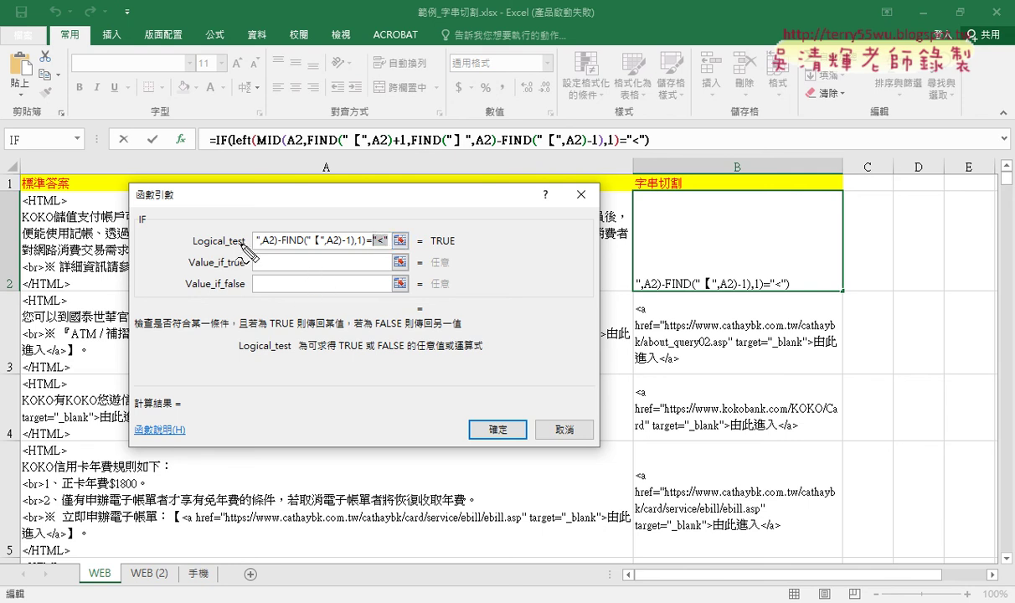
left_click_drag(434, 248, 457, 249)
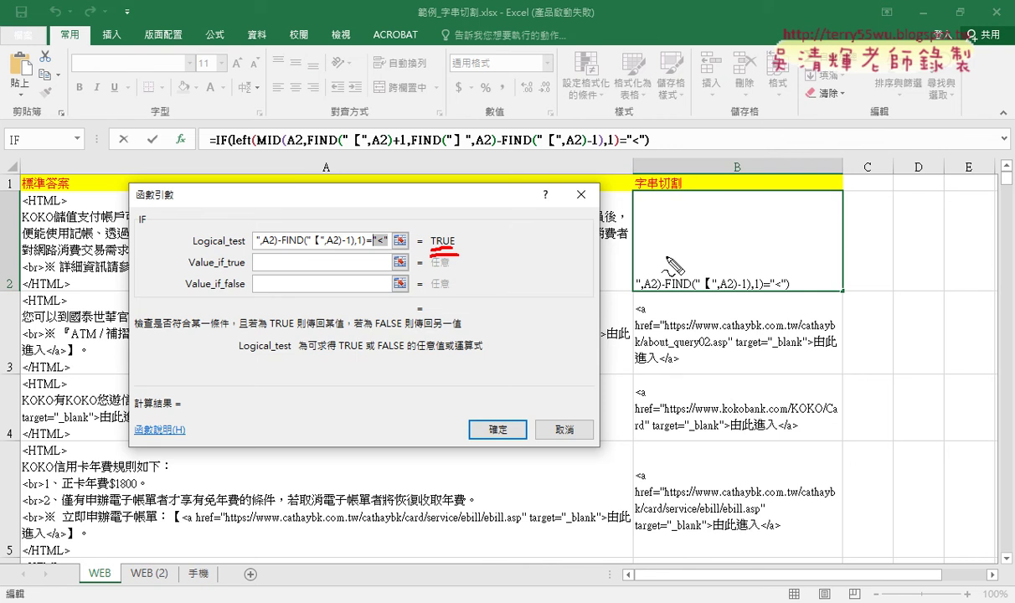
left_click_drag(575, 198, 573, 232)
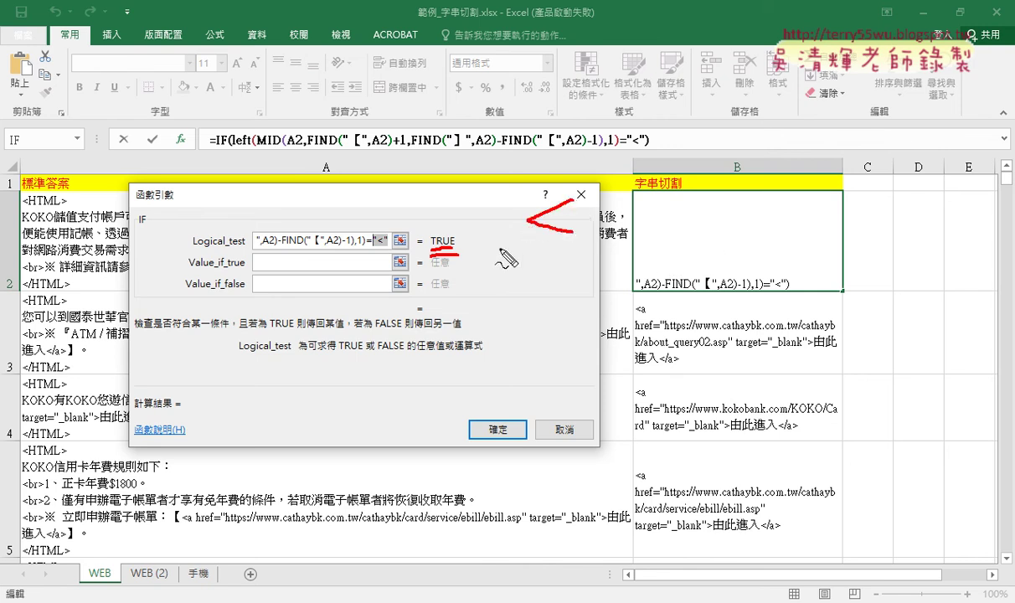
mouse_move(424, 248)
left_mouse_down()
mouse_move(425, 224)
mouse_move(464, 254)
left_mouse_up()
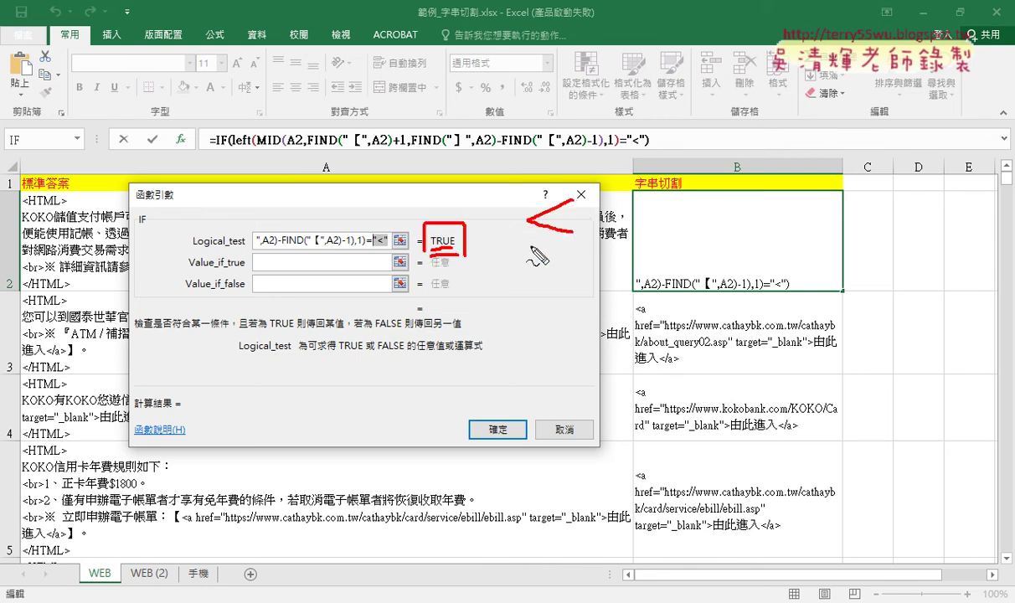
left_click_drag(529, 245, 570, 250)
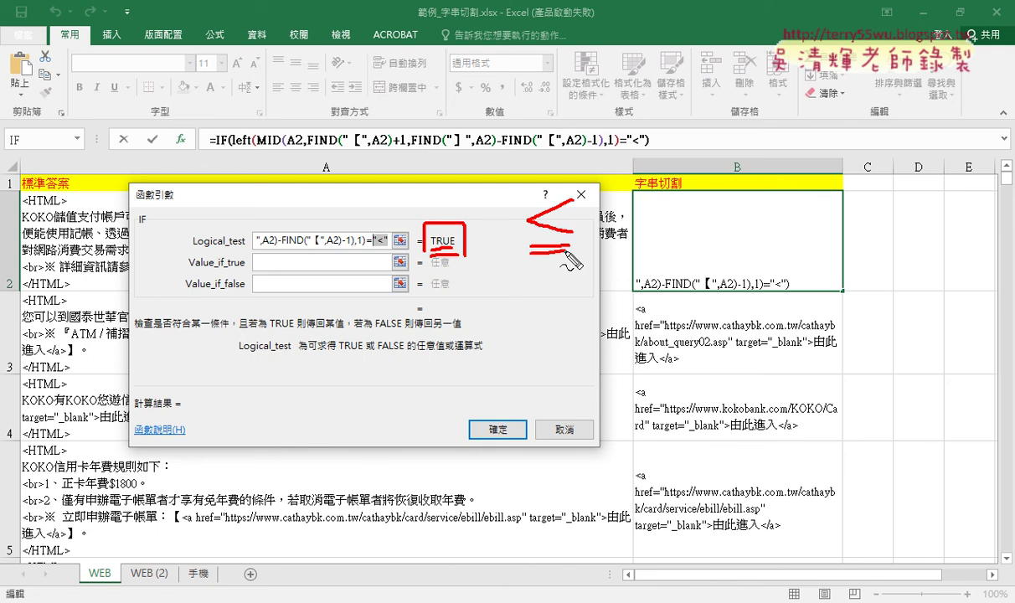
key("Escape")
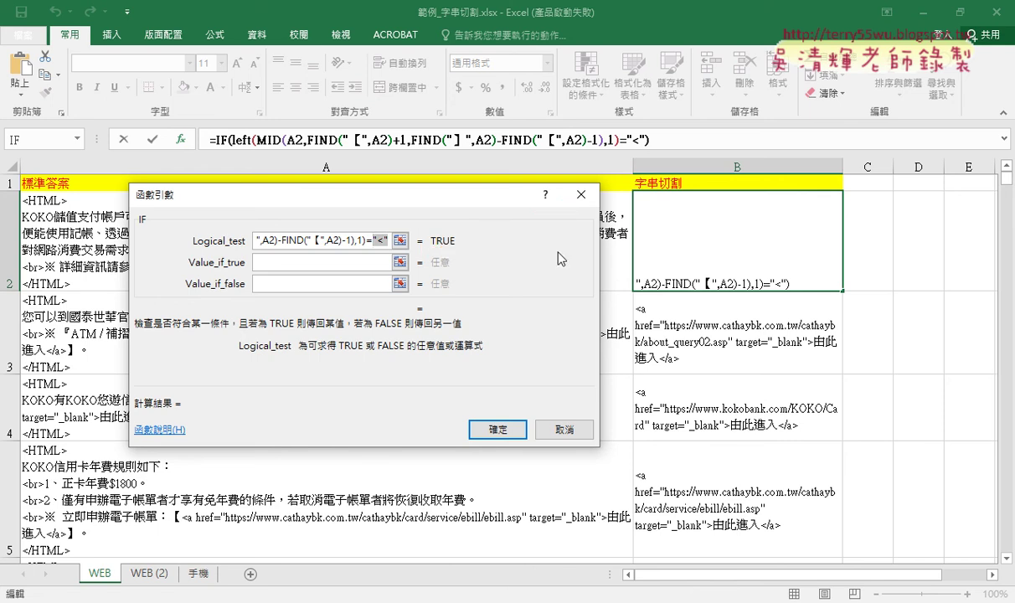
Paste the MID extraction into Value_if_true and enter "" as Value_if_false.
left_click(287, 259)
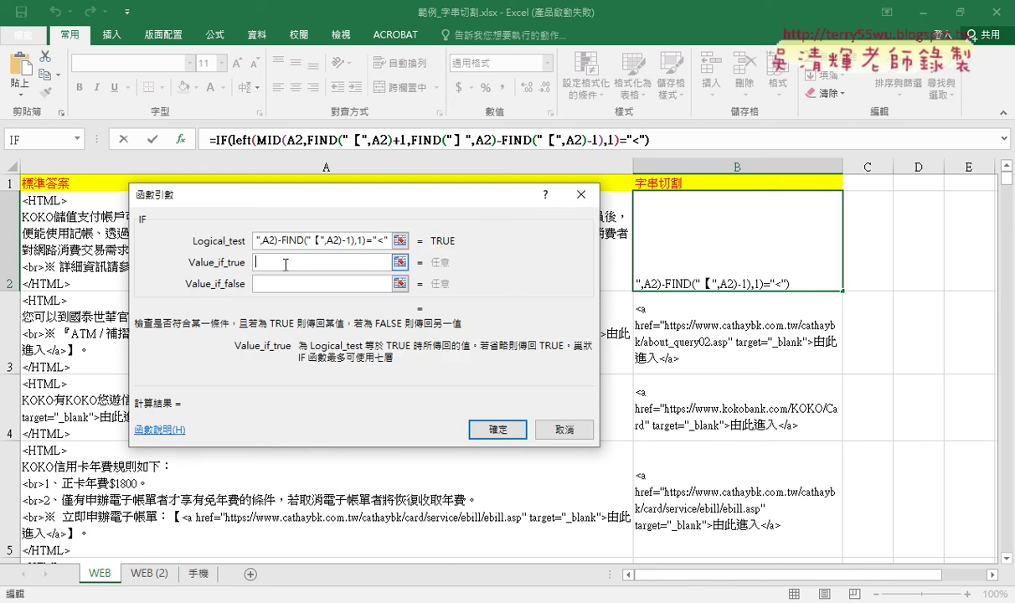
right_click(257, 259)
left_click(287, 306)
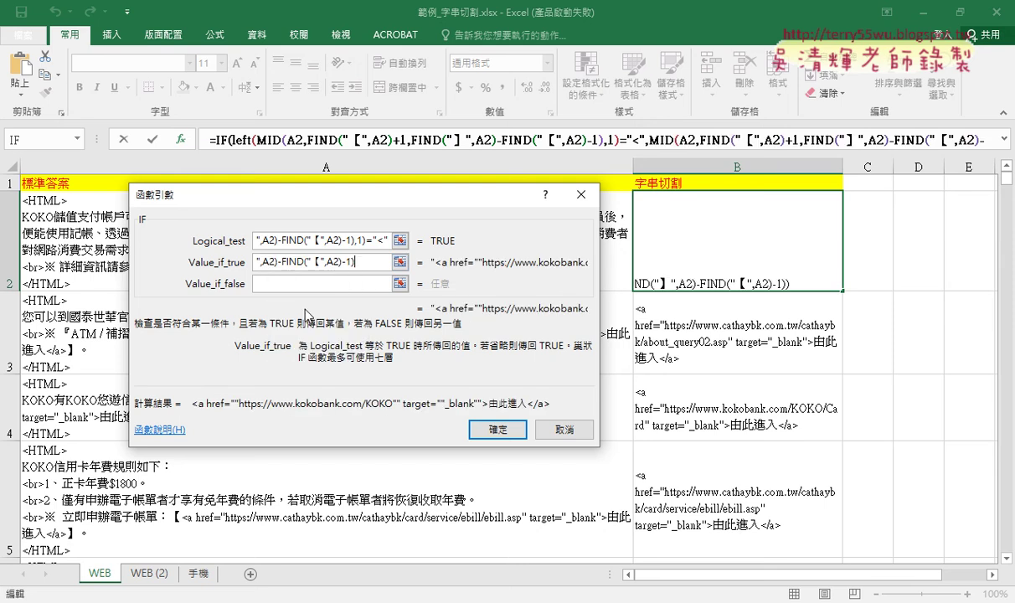
left_click_drag(339, 262, 228, 255)
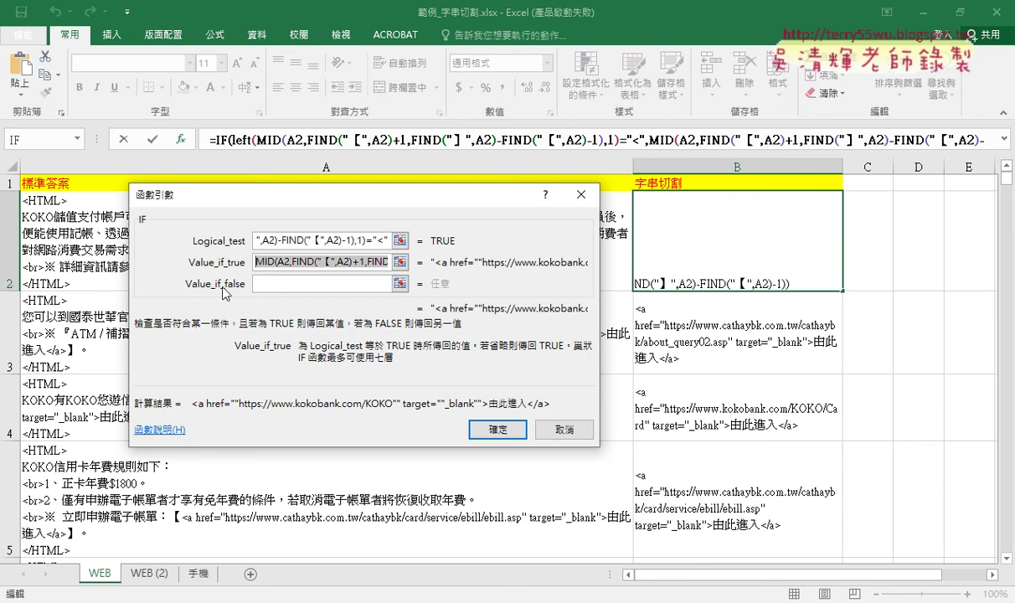
left_click(373, 283)
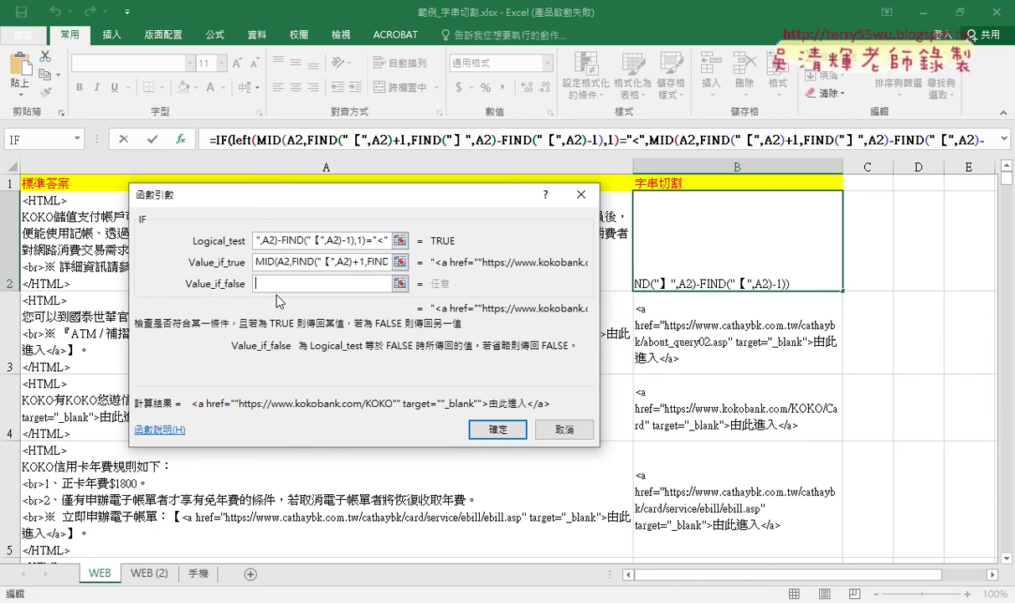
type("\"\"")
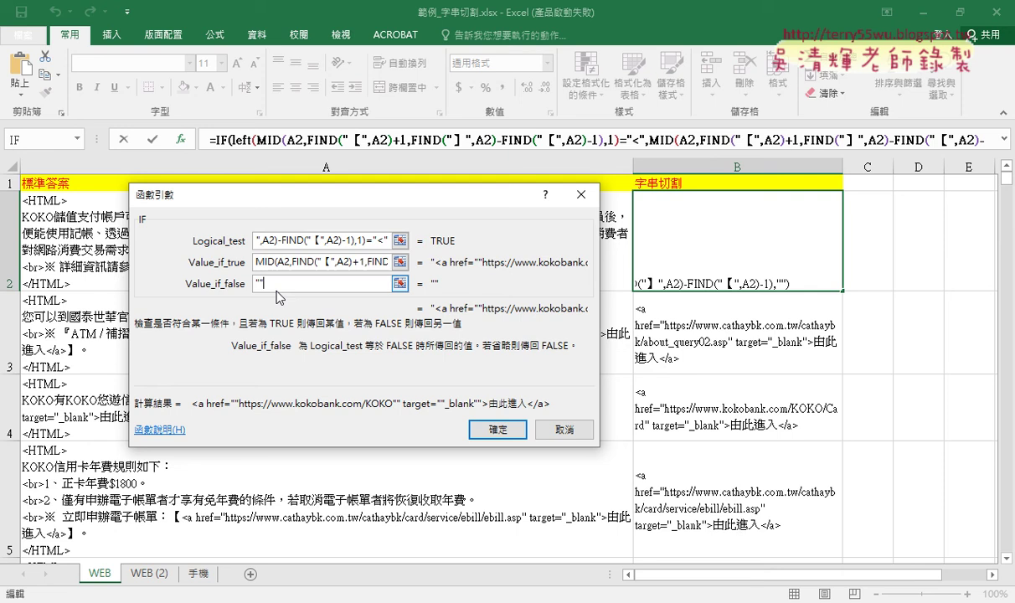
Commit the IF(LEFT(MID(…),1)="<",MID(…),"") formula to B2 and review it in the formula bar.
left_click(498, 432)
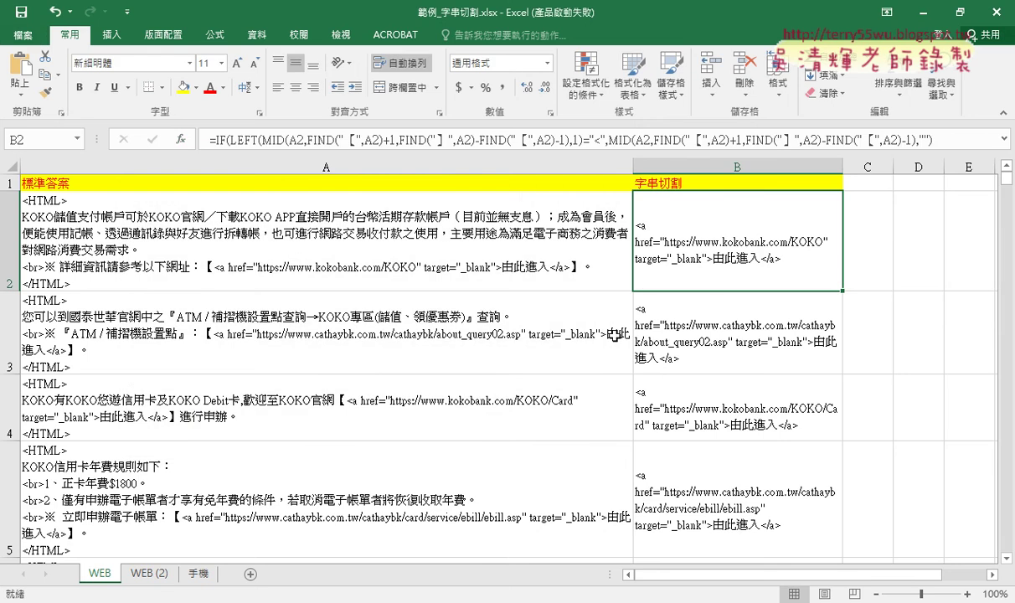
left_click(892, 138)
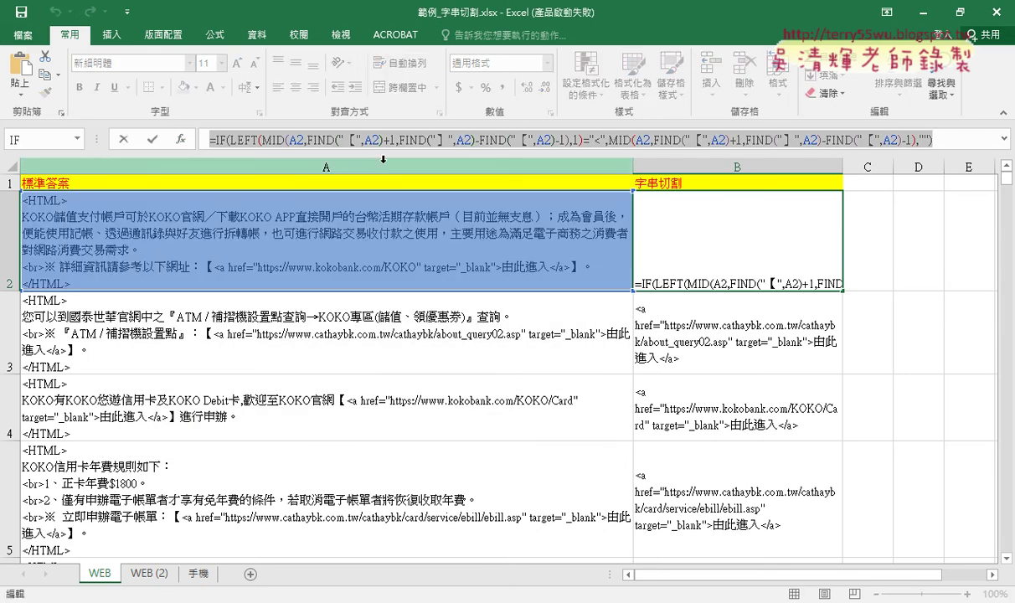
left_click(121, 138)
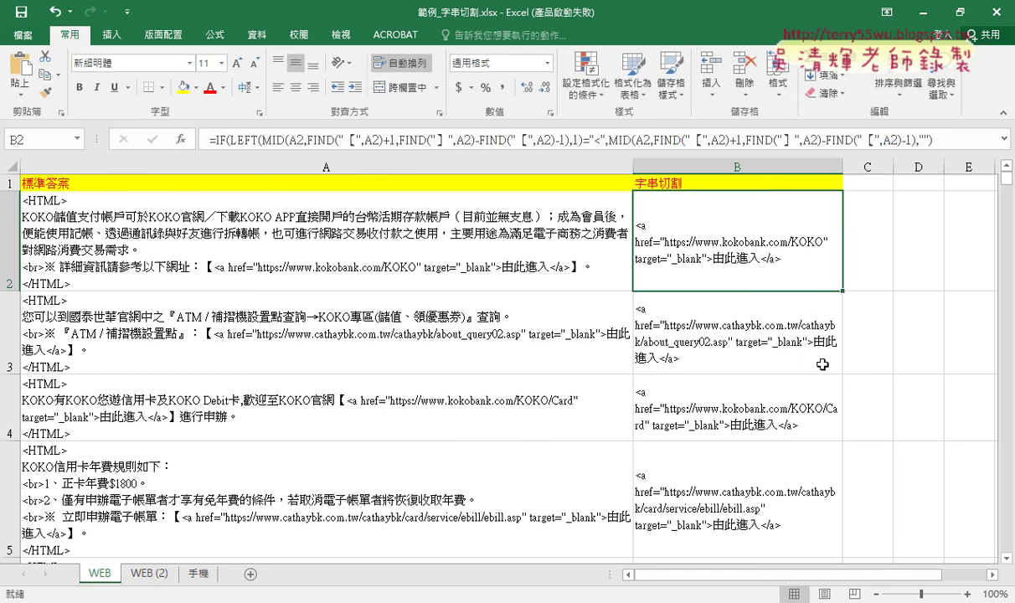
double_click(843, 290)
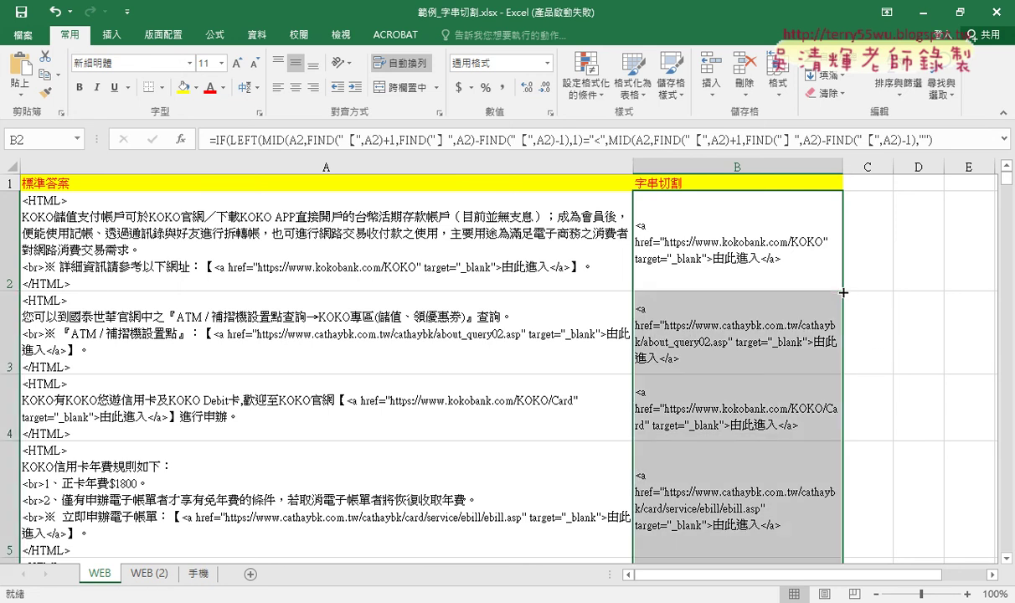
scroll(792, 352, "down", 2)
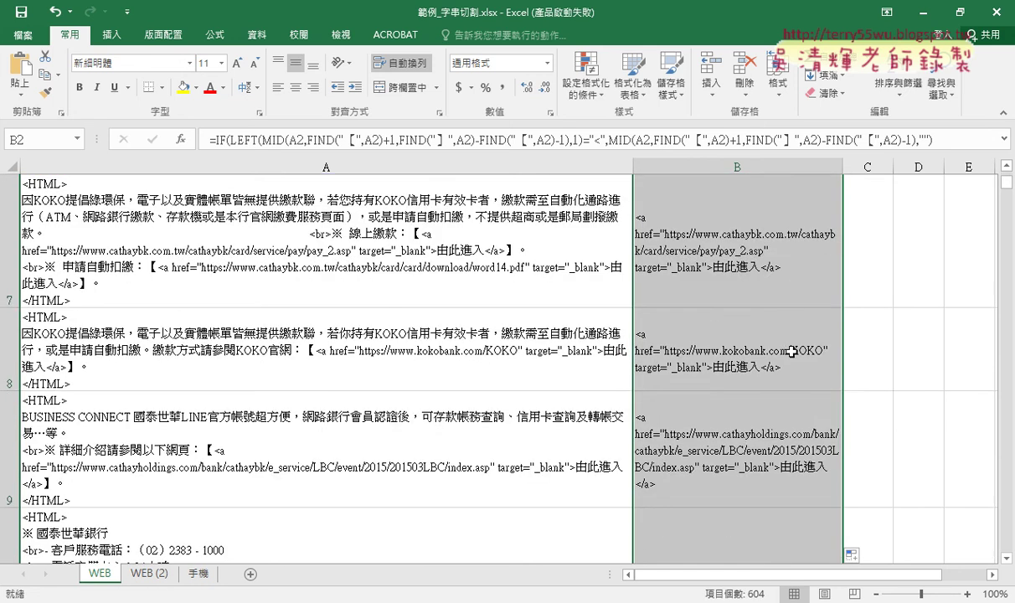
scroll(687, 222, "down", 1)
scroll(718, 315, "down", 1)
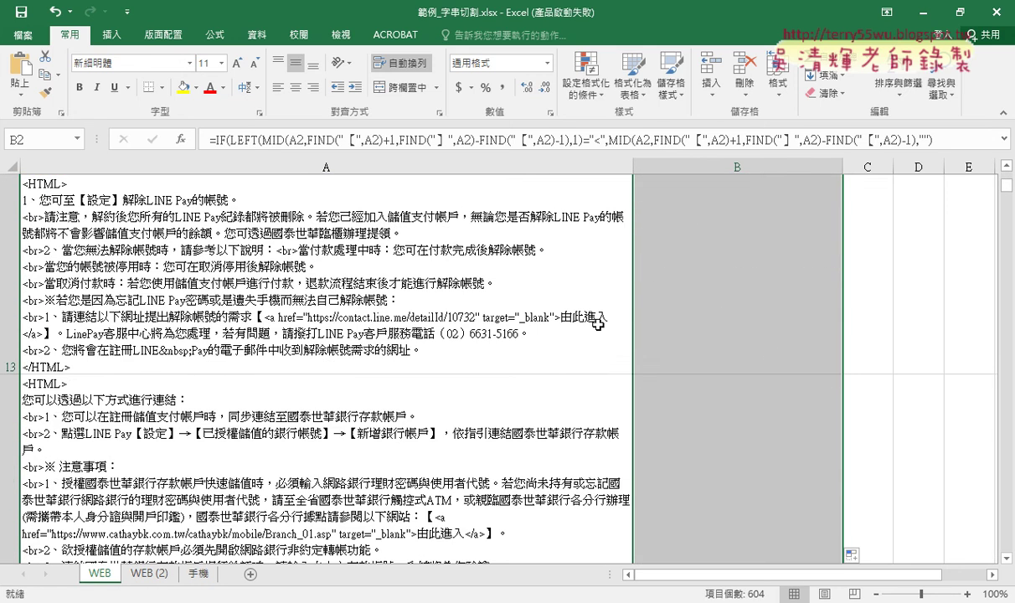
left_click(341, 304)
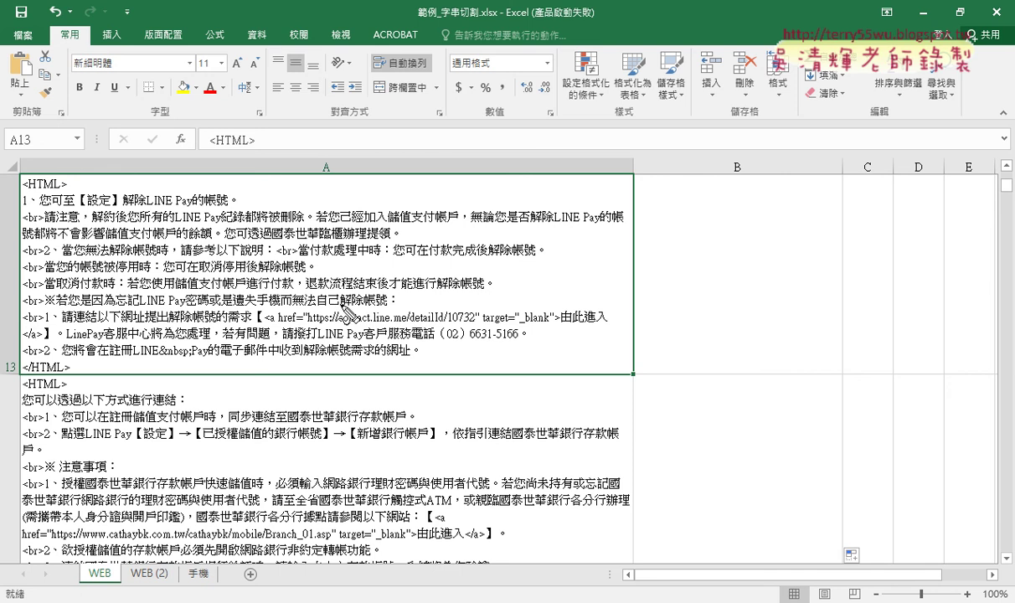
mouse_move(88, 213)
left_mouse_down()
mouse_move(134, 192)
mouse_move(637, 270)
left_mouse_up()
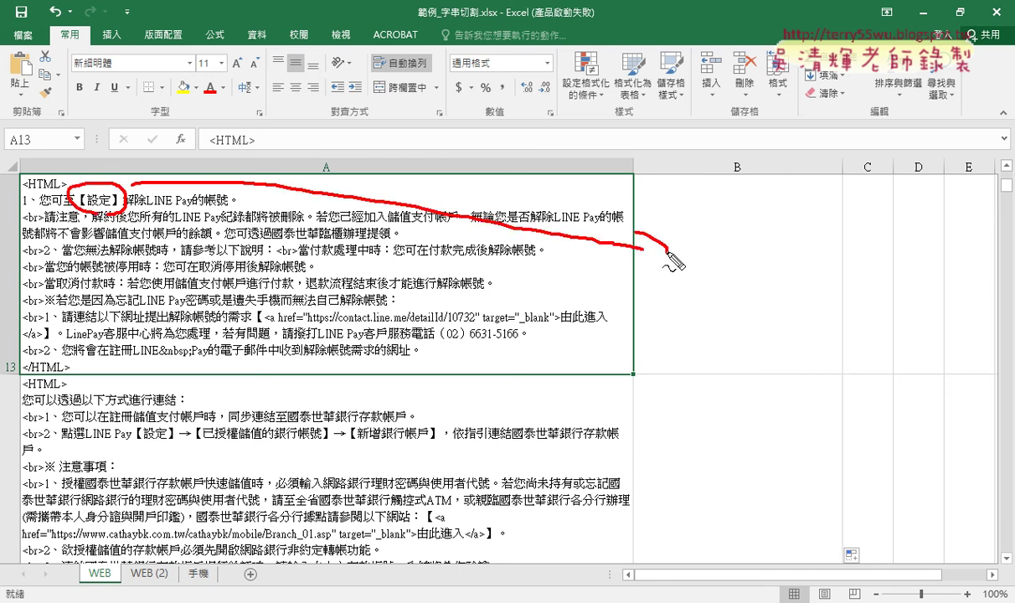
mouse_move(766, 326)
left_mouse_down()
mouse_move(731, 239)
mouse_move(754, 318)
left_mouse_up()
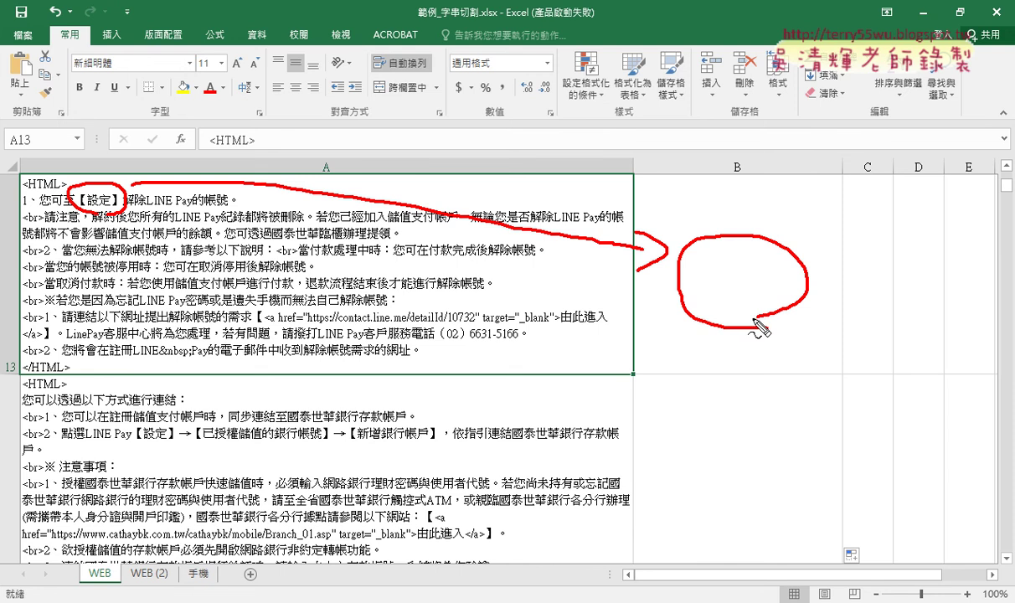
left_click_drag(698, 515, 725, 505)
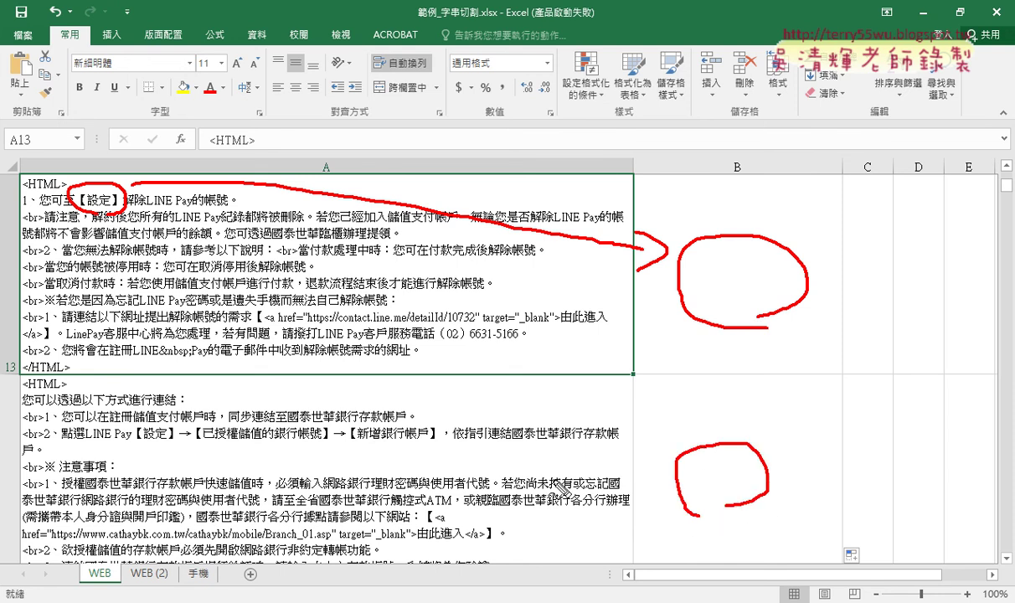
mouse_move(164, 446)
left_mouse_down()
mouse_move(172, 400)
mouse_move(708, 479)
left_mouse_up()
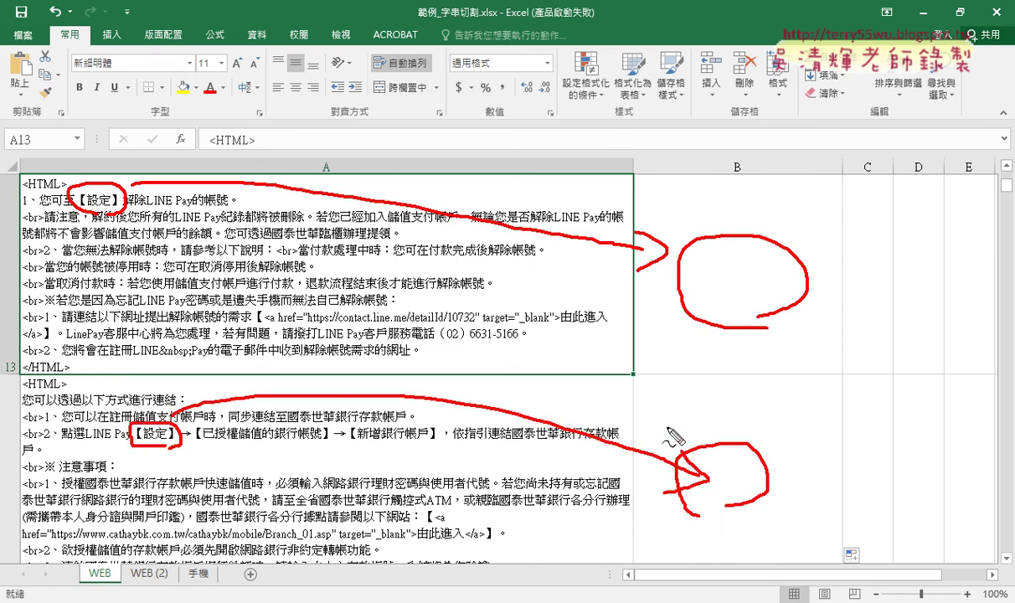
key("Escape")
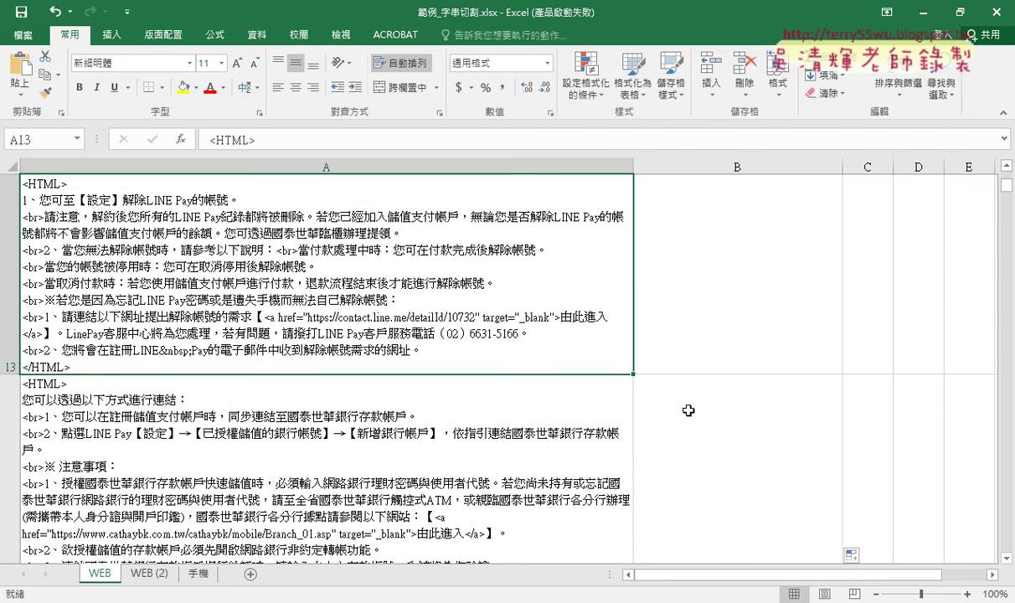
scroll(661, 393, "down", 1)
scroll(687, 402, "down", 1)
scroll(701, 416, "down", 1)
scroll(653, 469, "up", 4)
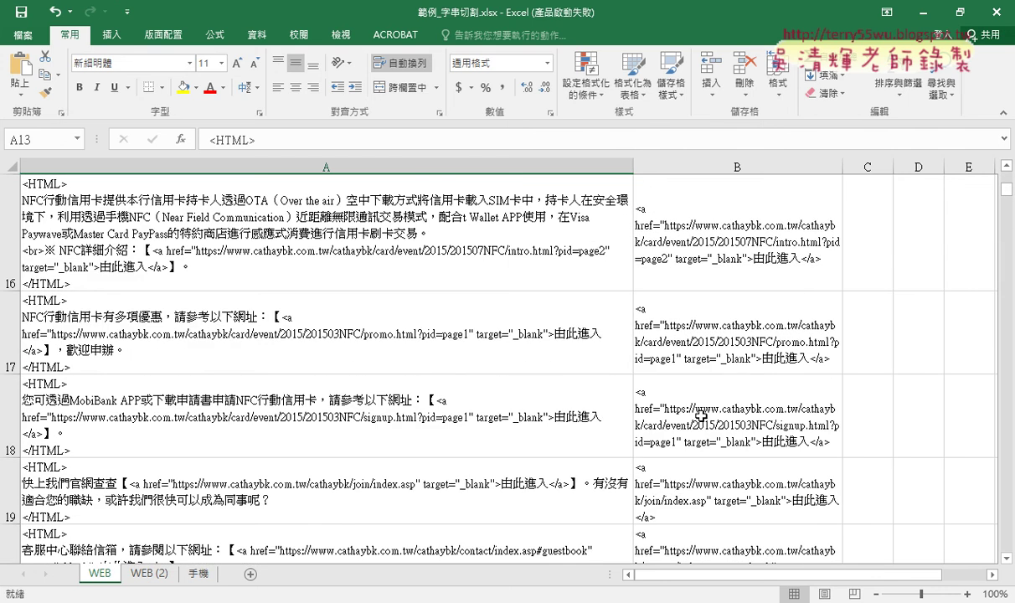
scroll(645, 406, "up", 3)
left_click(694, 264)
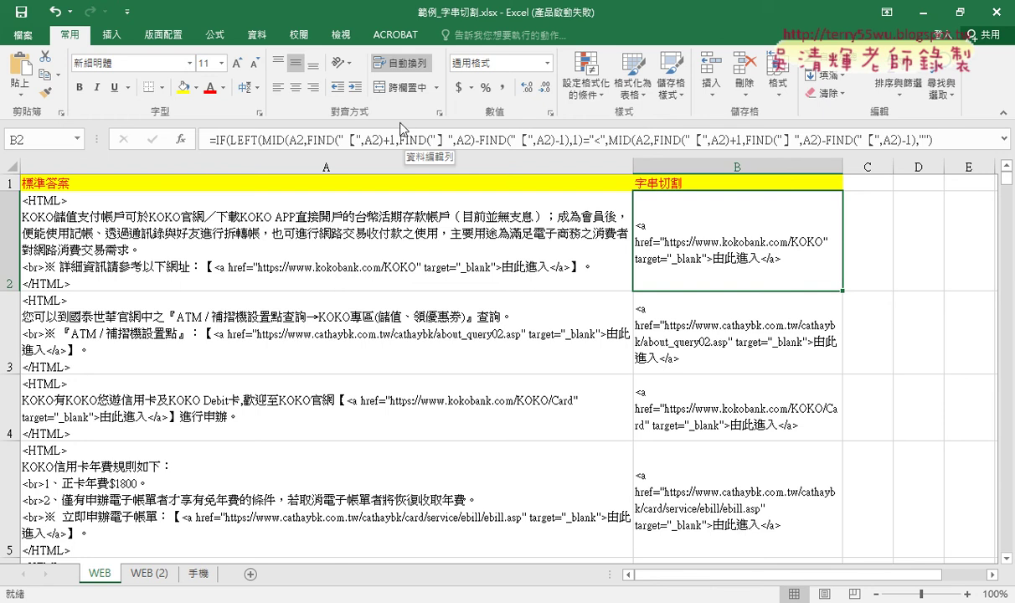
left_click_drag(261, 140, 571, 136)
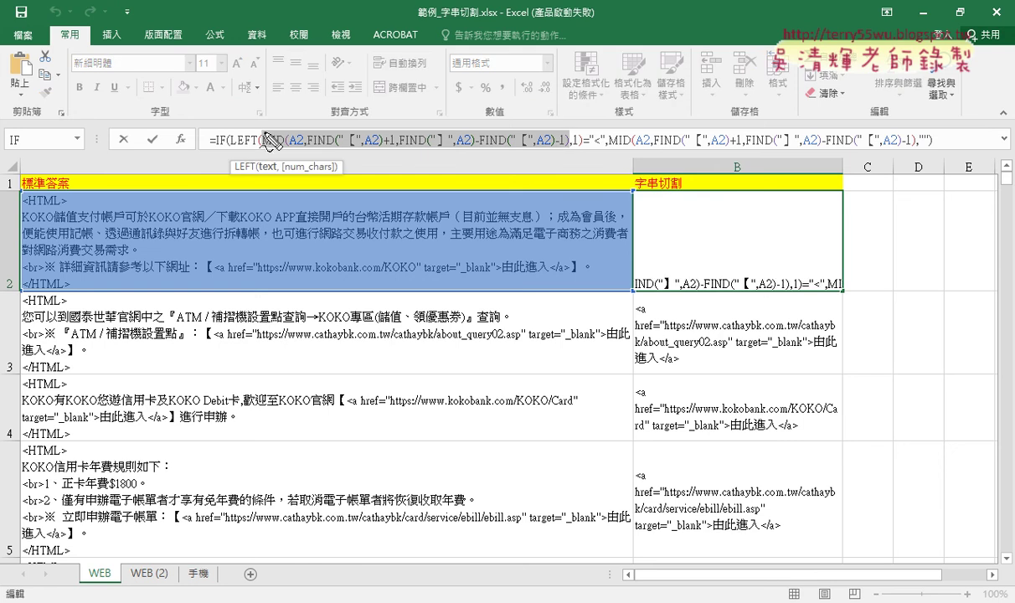
mouse_move(261, 147)
left_mouse_down()
mouse_move(469, 131)
mouse_move(344, 153)
left_mouse_up()
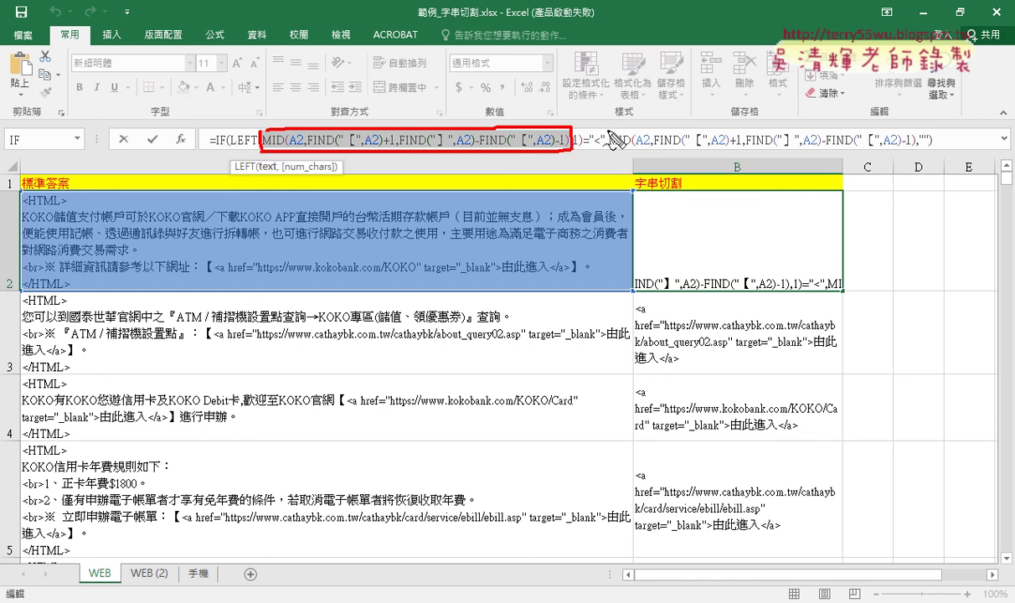
mouse_move(606, 130)
left_mouse_down()
mouse_move(700, 153)
mouse_move(917, 144)
mouse_move(611, 138)
left_mouse_up()
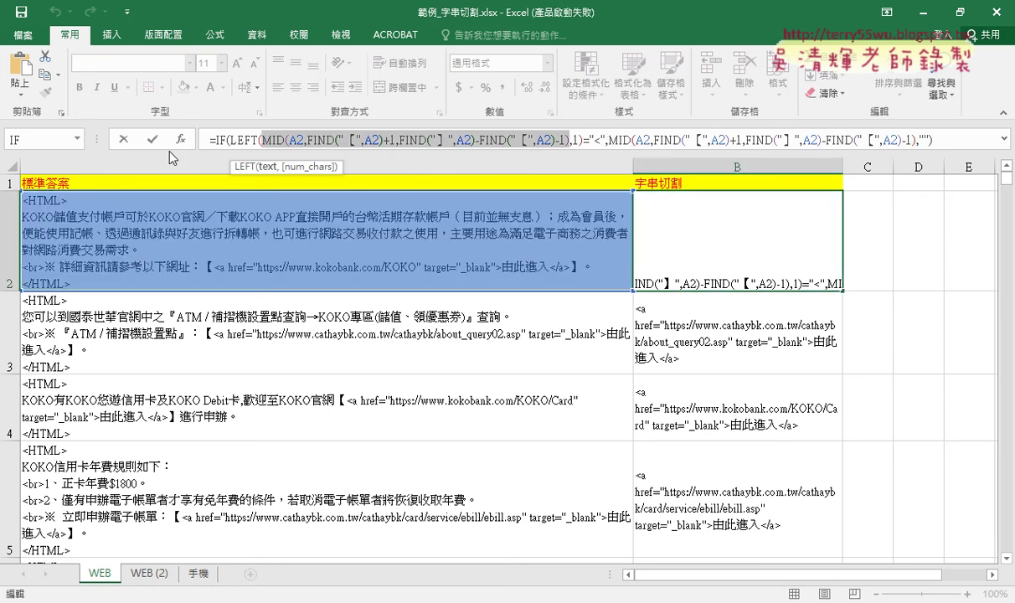
left_click(149, 139)
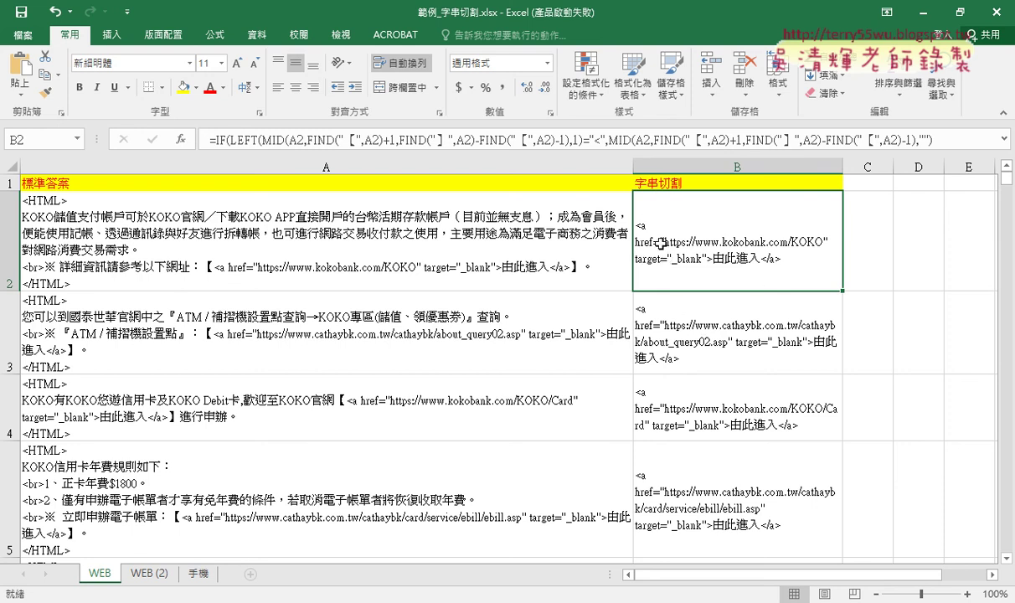
Reopen B2's IF arguments, step through Logical_test, Value_if_true and Value_if_false, and mark them in ink.
left_click(219, 139)
left_click(181, 141)
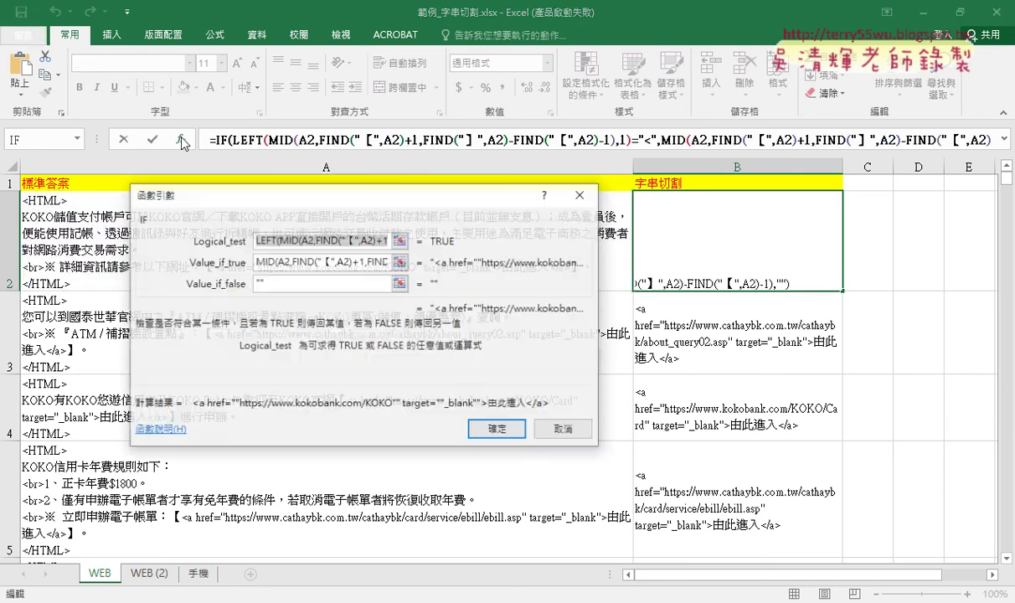
double_click(267, 241)
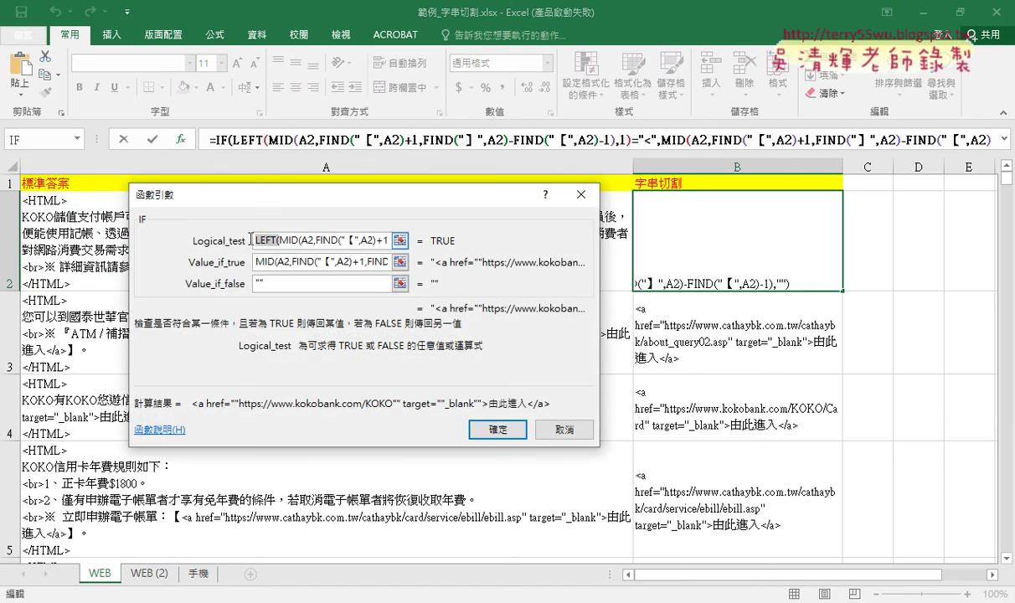
mouse_move(256, 241)
left_mouse_down()
mouse_move(409, 244)
mouse_move(357, 242)
mouse_move(389, 240)
left_mouse_up()
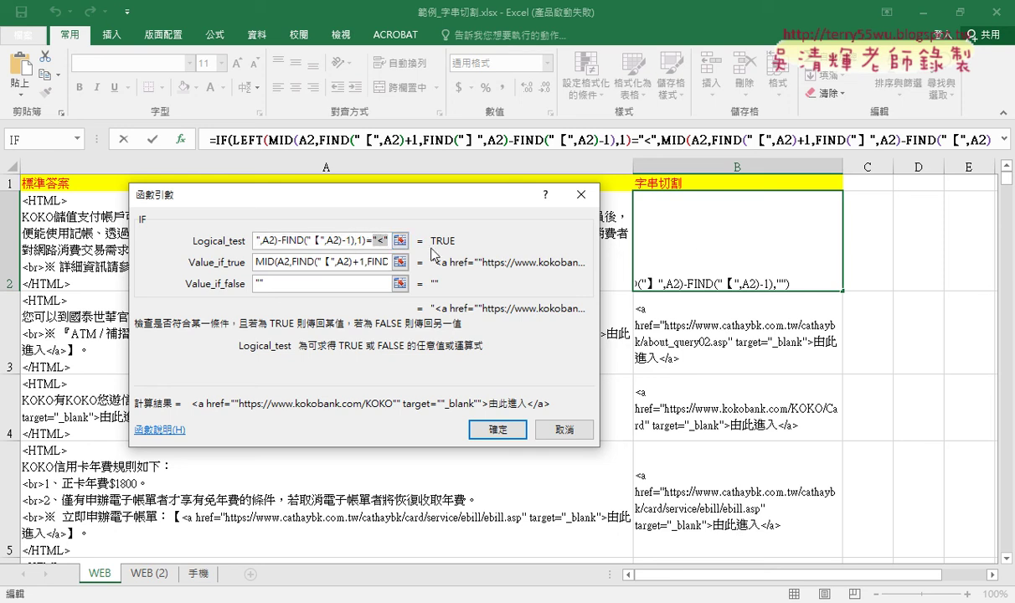
key("Tab")
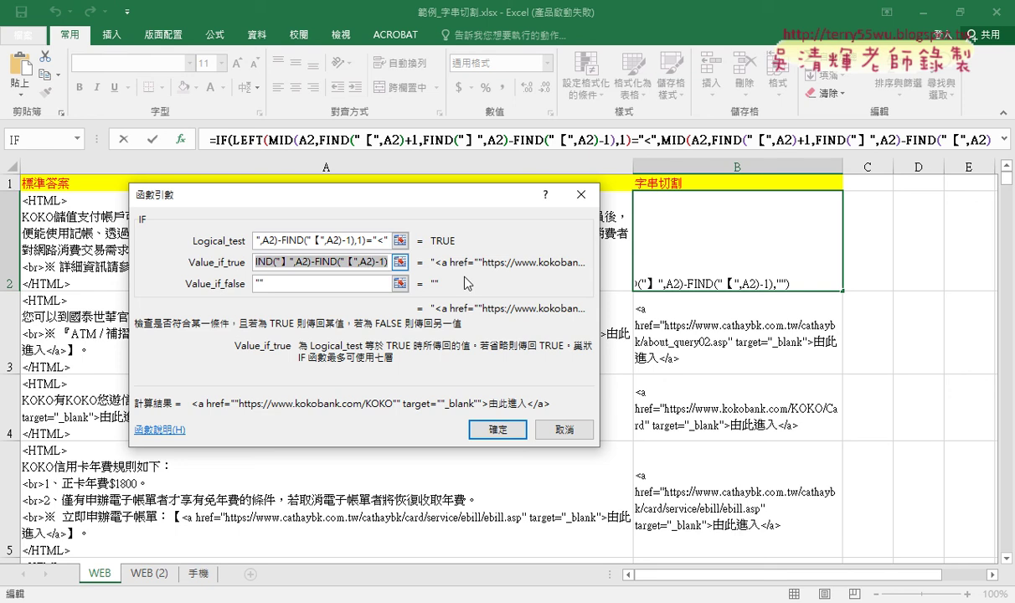
key("Tab")
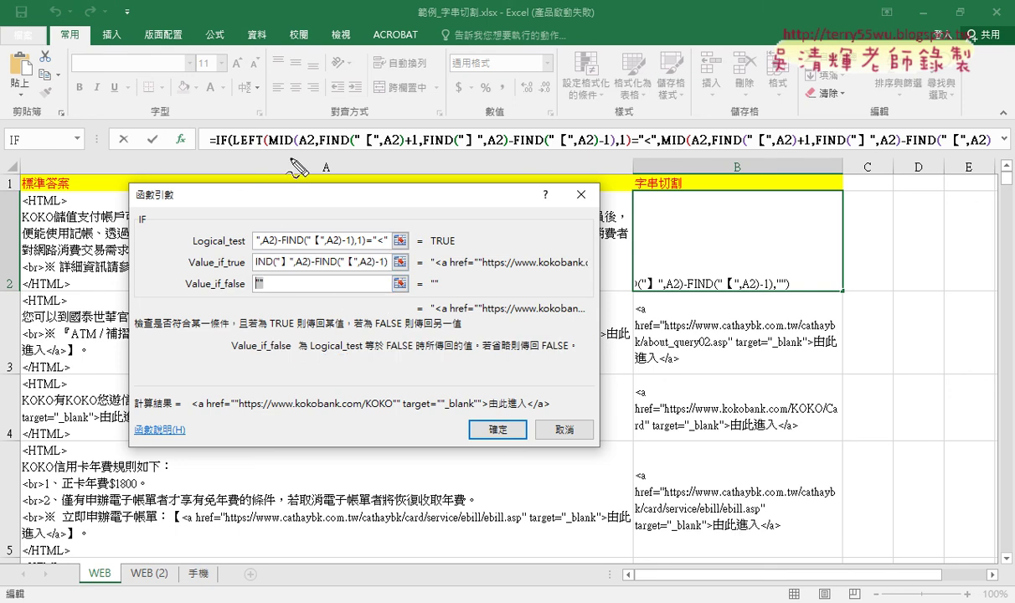
left_click_drag(444, 155, 710, 165)
mouse_move(500, 177)
left_mouse_down()
mouse_move(366, 223)
mouse_move(387, 222)
left_mouse_up()
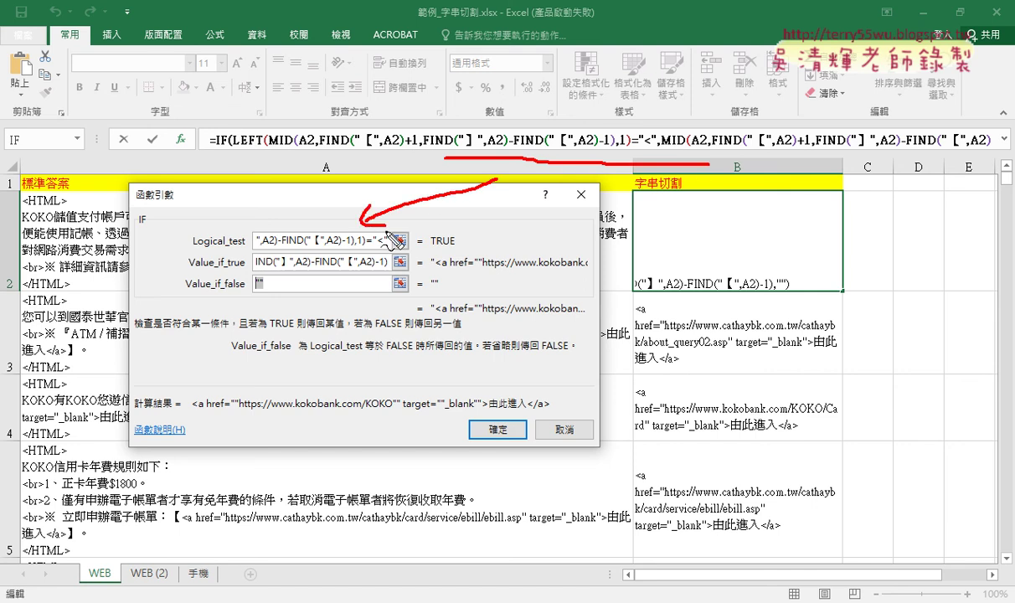
mouse_move(316, 327)
left_mouse_down()
mouse_move(159, 224)
mouse_move(342, 302)
left_mouse_up()
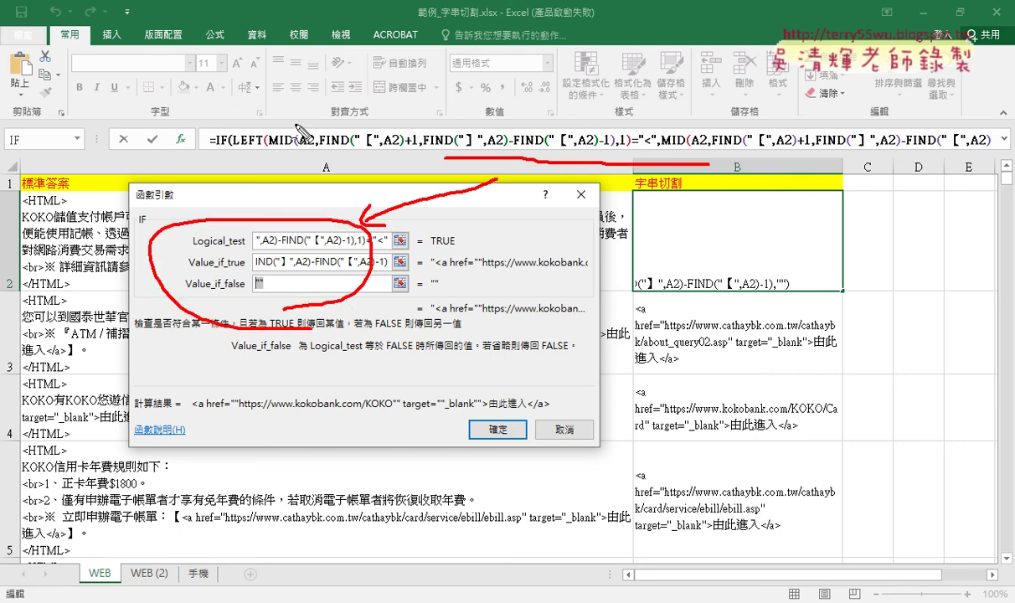